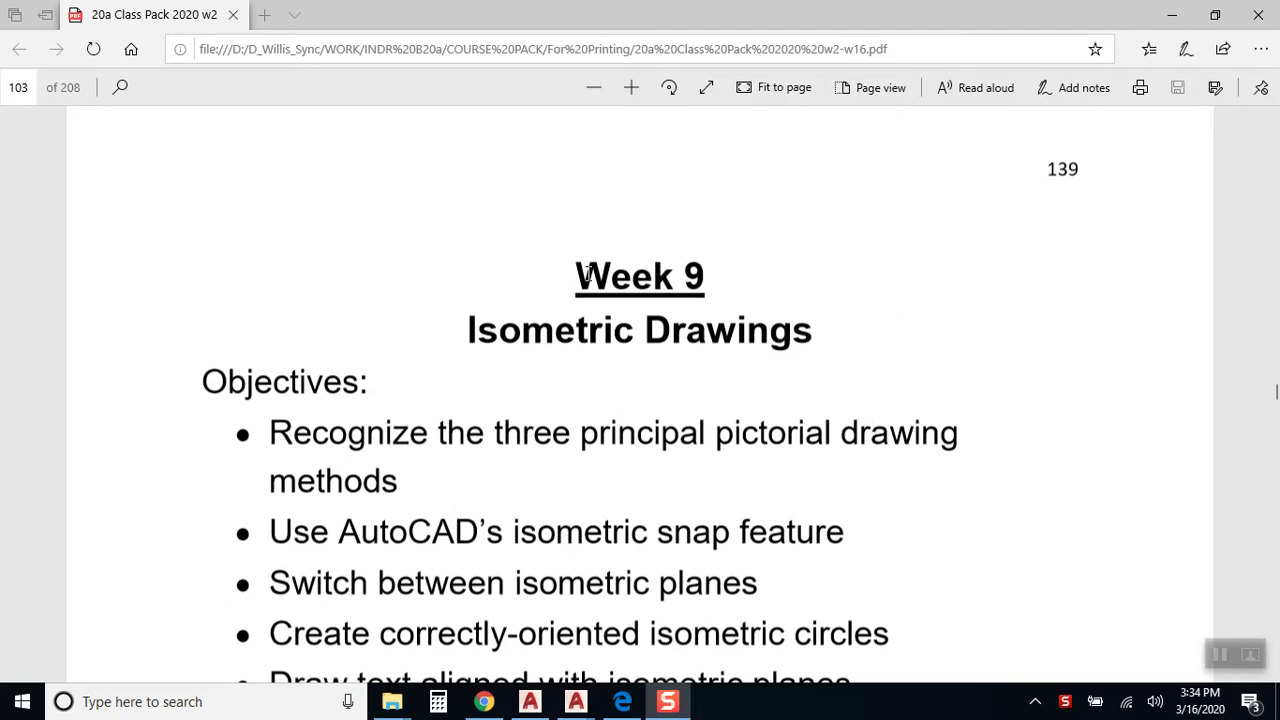
Step: Page down through the class pack's Week 9 Isometric Drawings pages, then back up
scroll(540, 304, down, 1)
scroll(540, 304, down, 3)
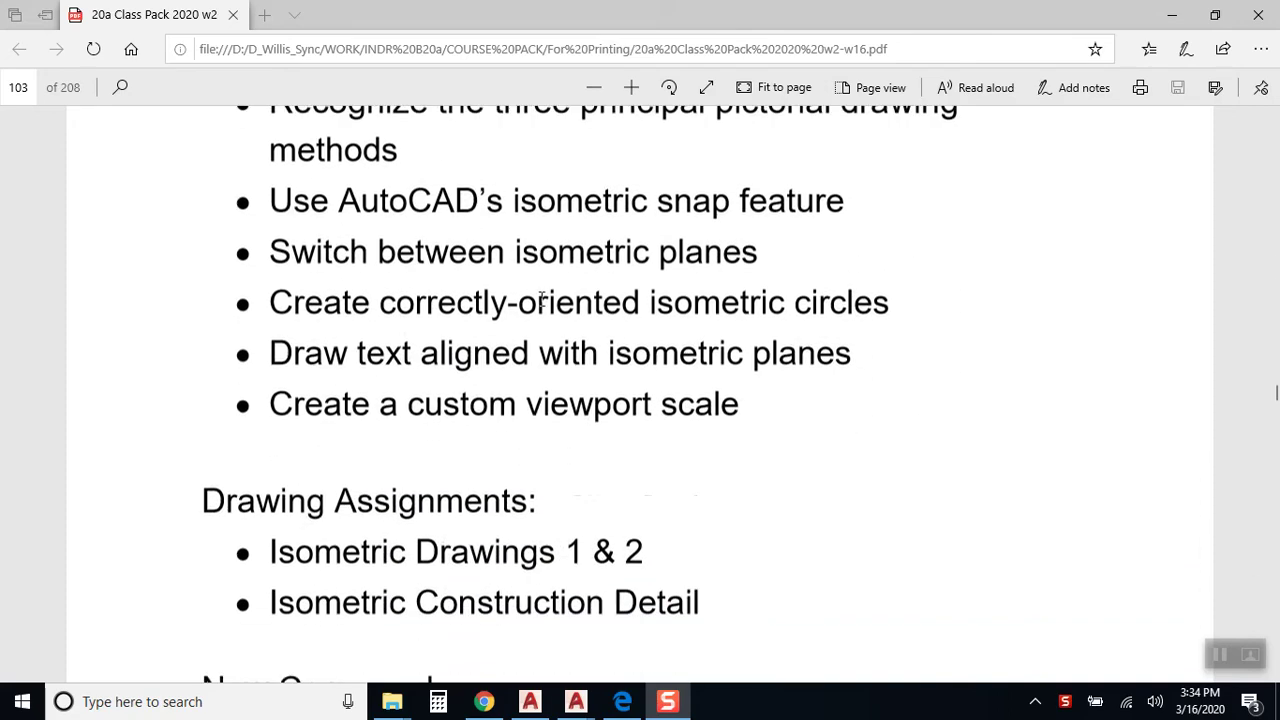
scroll(540, 302, down, 3)
scroll(540, 302, down, 3)
scroll(541, 302, down, 3)
scroll(541, 302, down, 2)
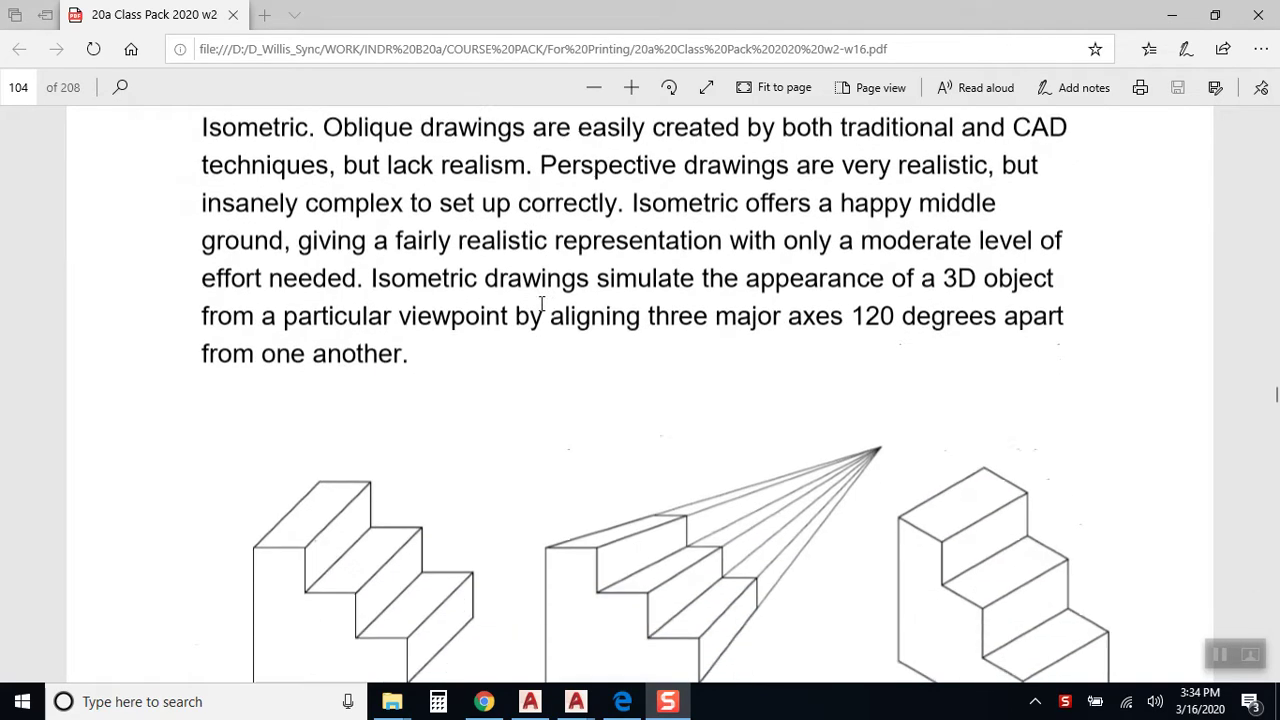
scroll(541, 302, down, 3)
scroll(587, 280, down, 1)
scroll(724, 535, down, 3)
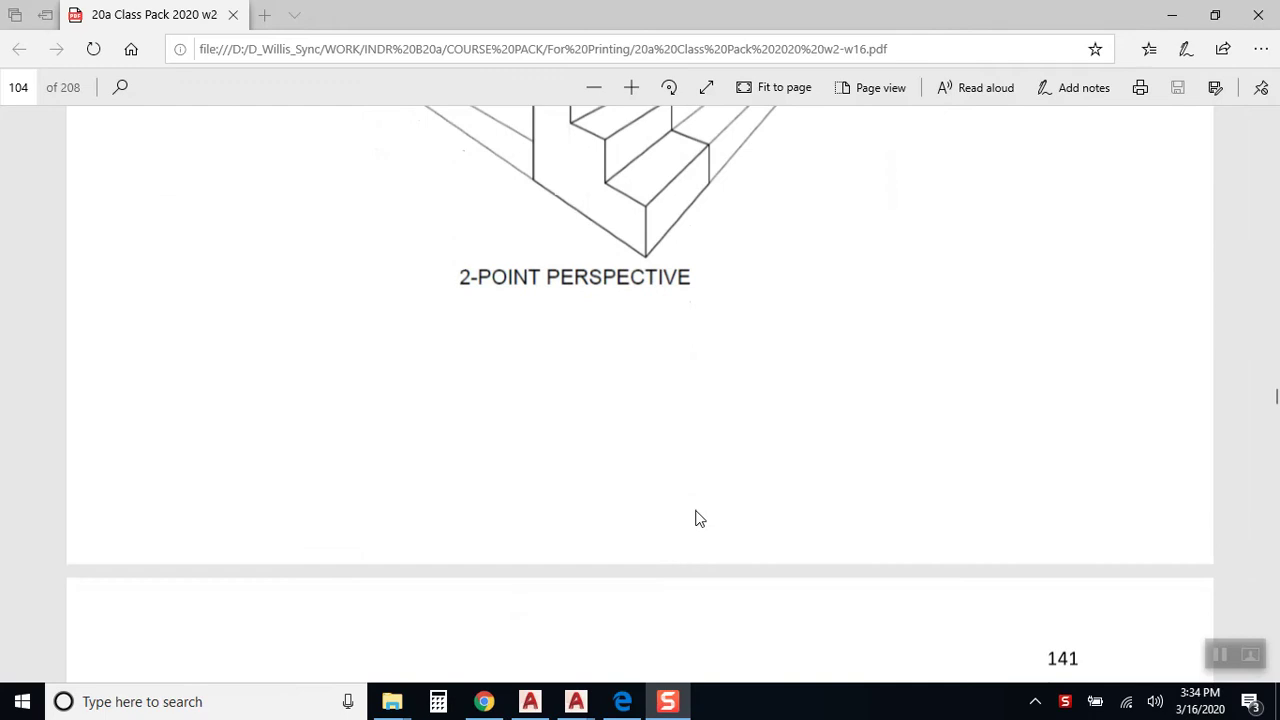
scroll(694, 517, down, 3)
scroll(694, 510, down, 3)
scroll(697, 505, down, 2)
scroll(699, 508, down, 2)
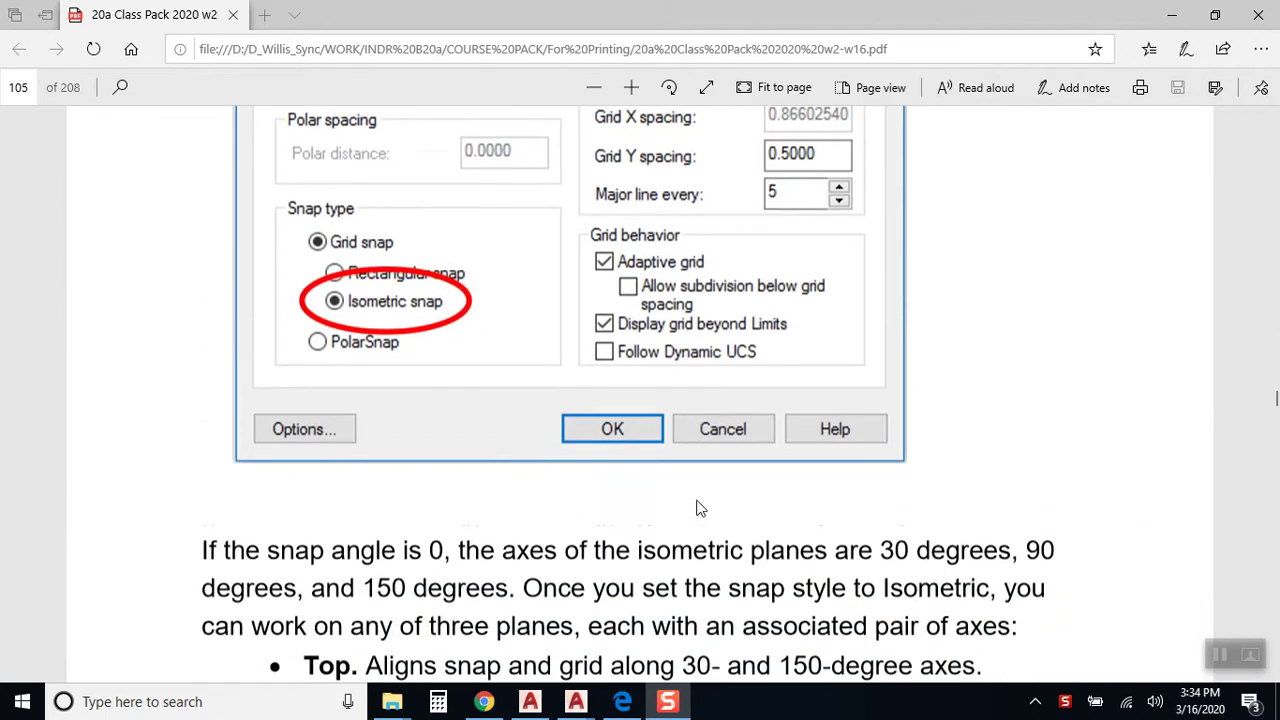
scroll(699, 508, down, 2)
scroll(700, 507, down, 3)
scroll(701, 506, down, 3)
scroll(698, 498, down, 3)
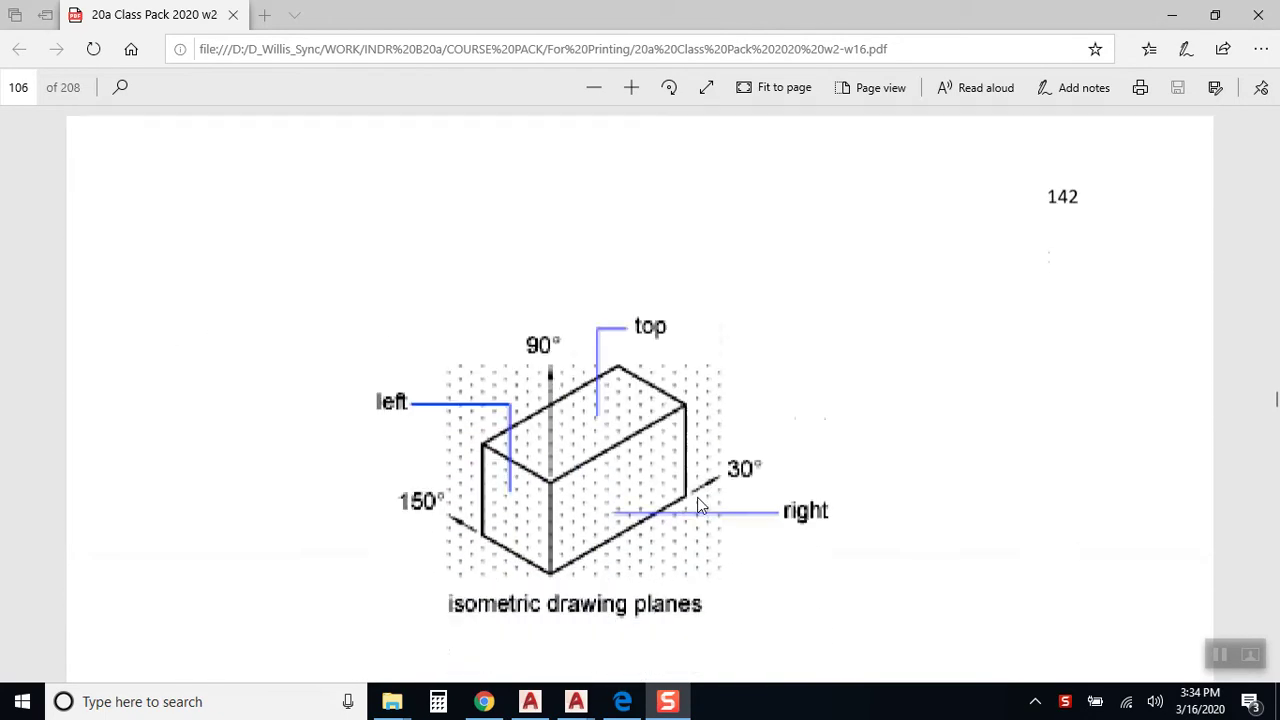
scroll(697, 497, down, 3)
scroll(698, 498, down, 3)
scroll(700, 498, down, 3)
scroll(700, 505, down, 3)
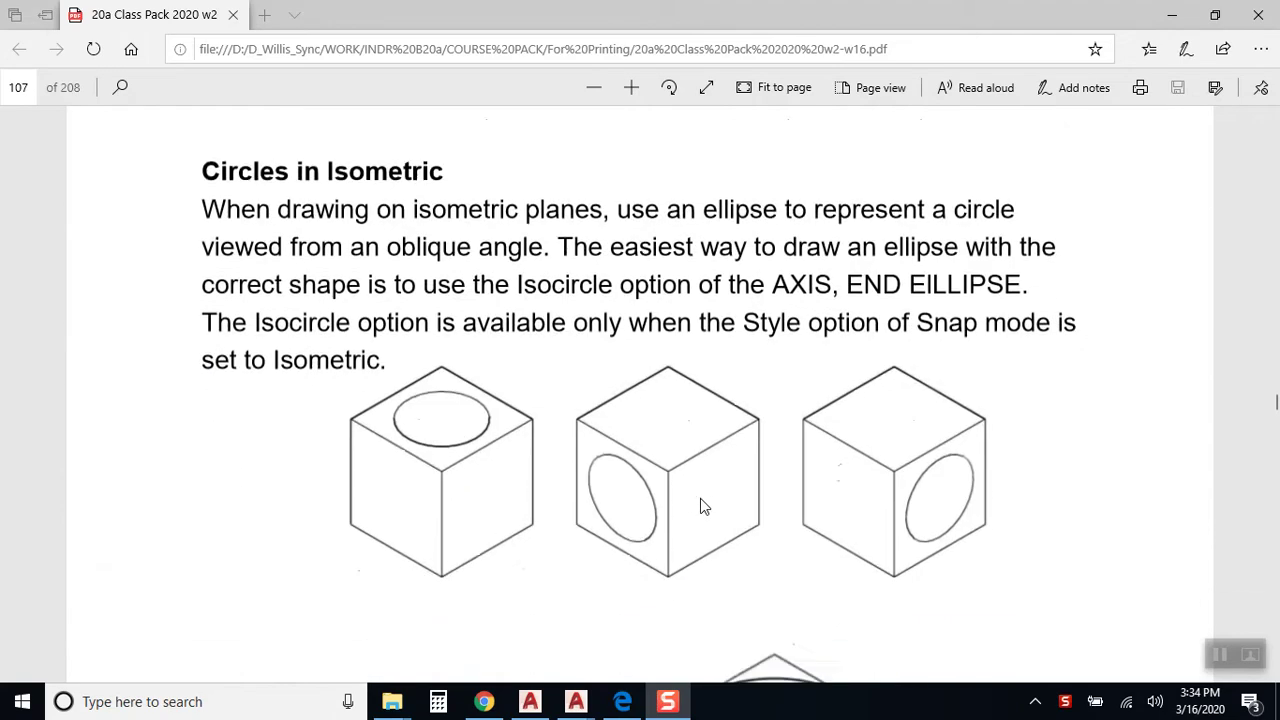
scroll(700, 505, down, 2)
scroll(700, 505, down, 3)
scroll(703, 505, down, 2)
scroll(701, 506, down, 2)
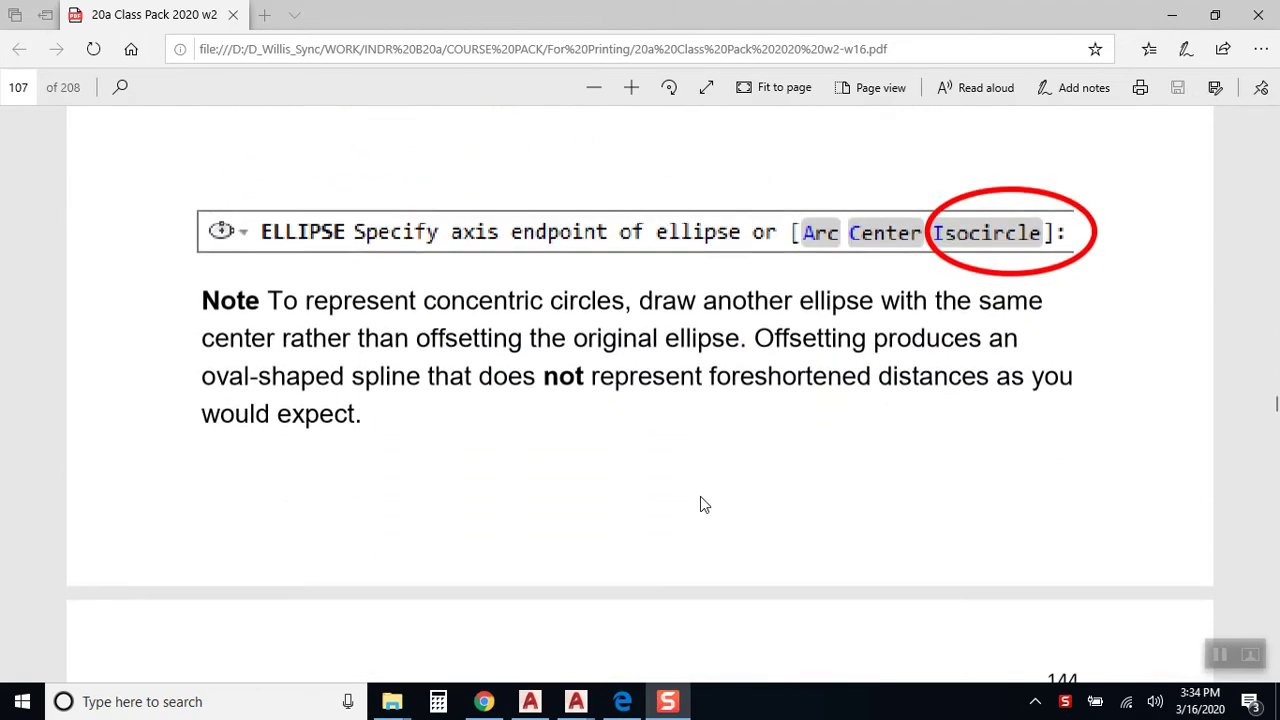
scroll(700, 506, down, 2)
scroll(700, 506, down, 3)
scroll(698, 500, down, 2)
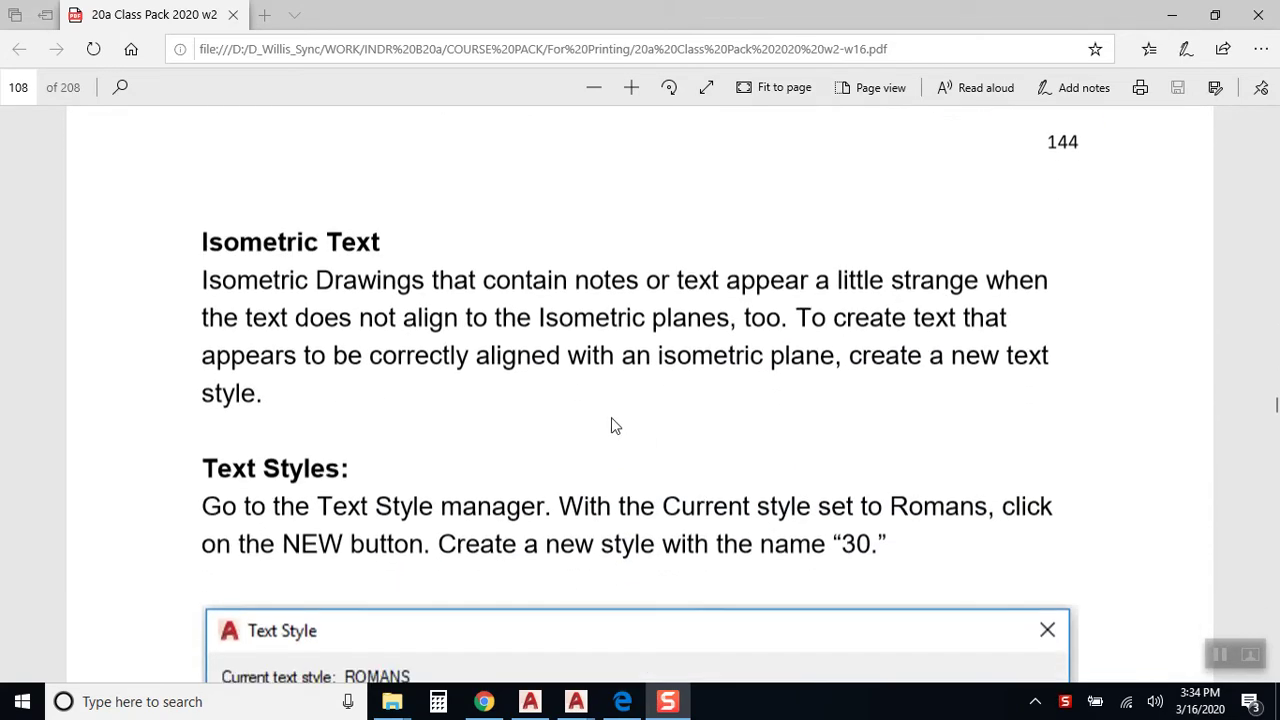
scroll(448, 477, up, 3)
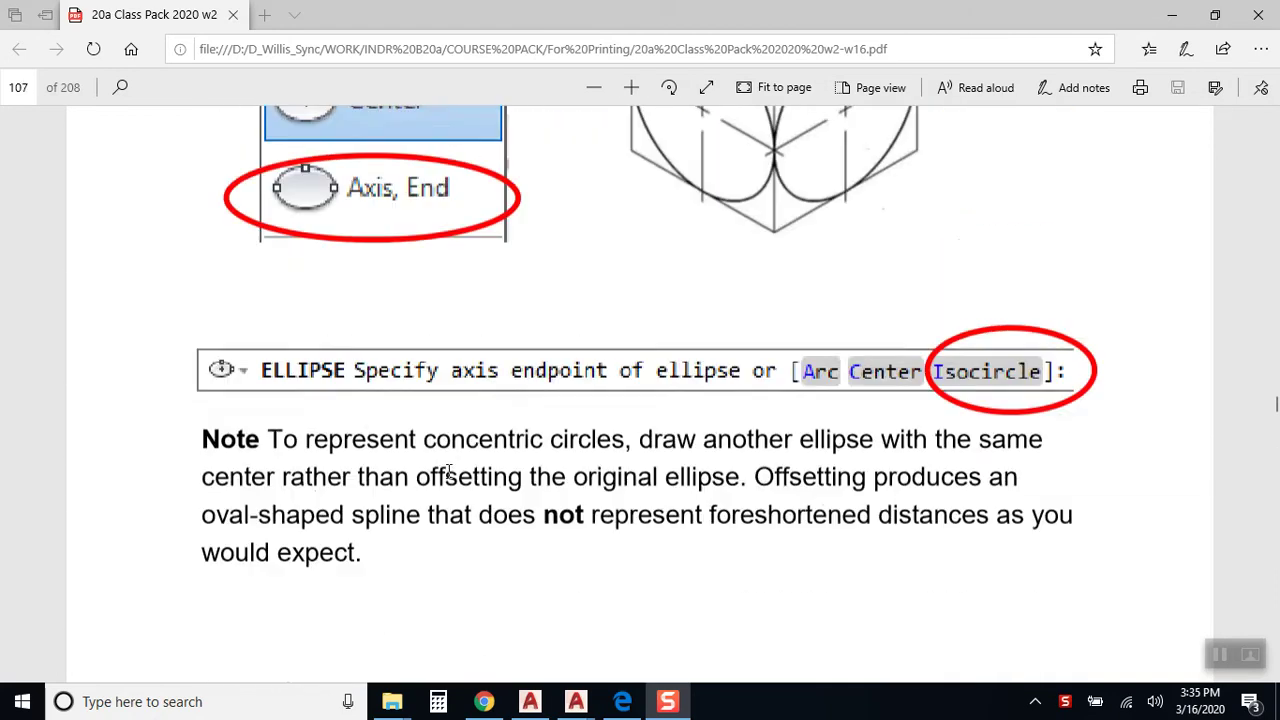
scroll(443, 480, up, 2)
scroll(440, 482, up, 1)
scroll(435, 487, up, 3)
scroll(428, 488, up, 3)
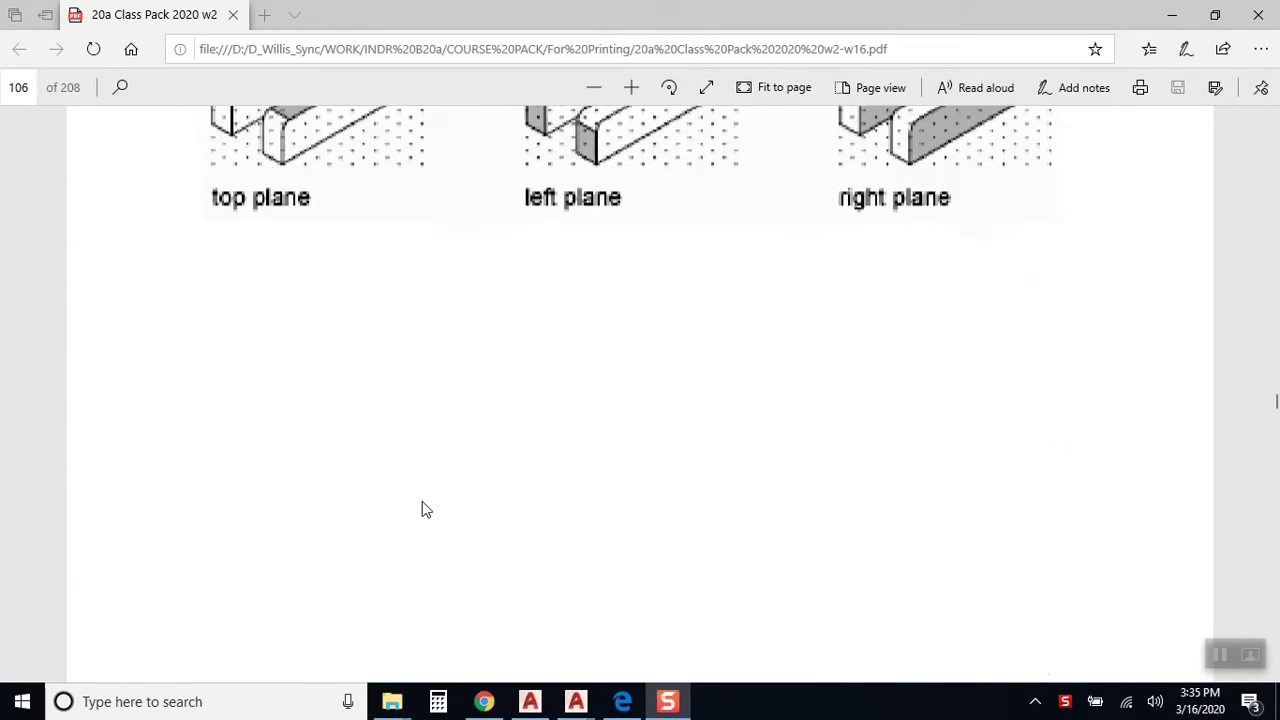
scroll(423, 509, up, 3)
scroll(415, 520, up, 3)
scroll(409, 531, up, 3)
scroll(409, 531, up, 3)
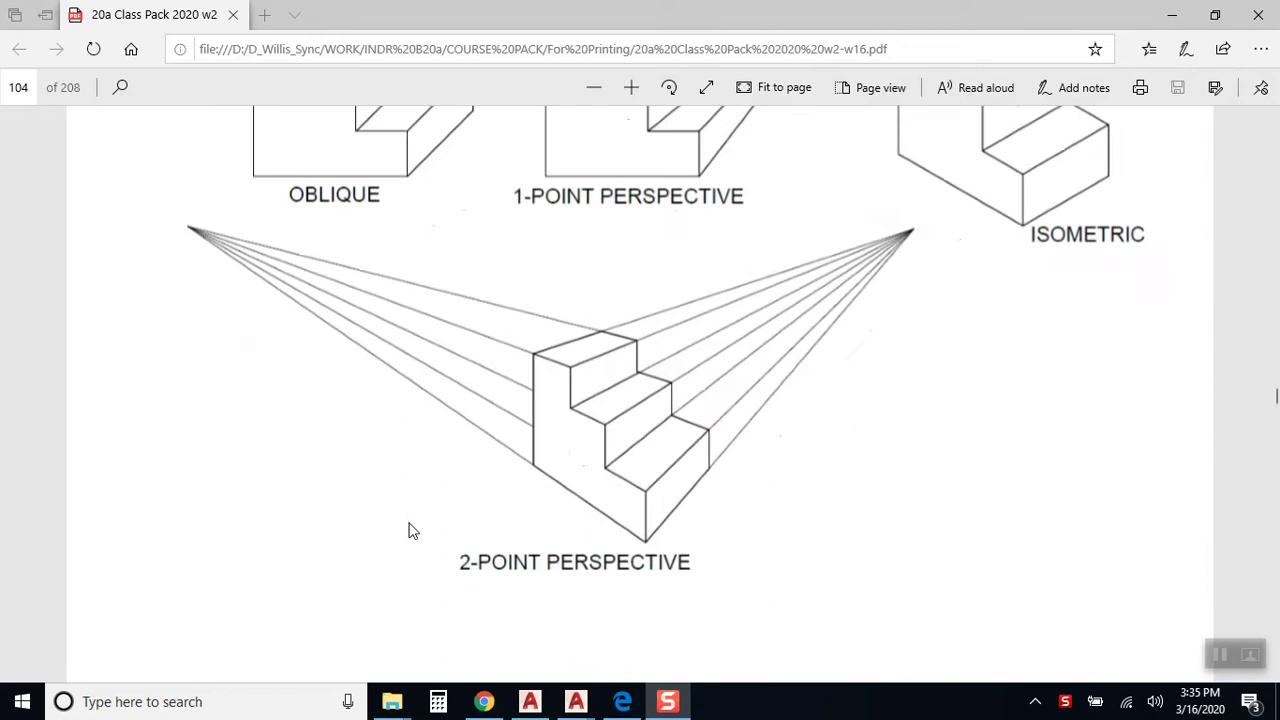
scroll(409, 529, up, 3)
Step: Minimize the class pack PDF, go to the course Home page, and enter Student View
click(1170, 24)
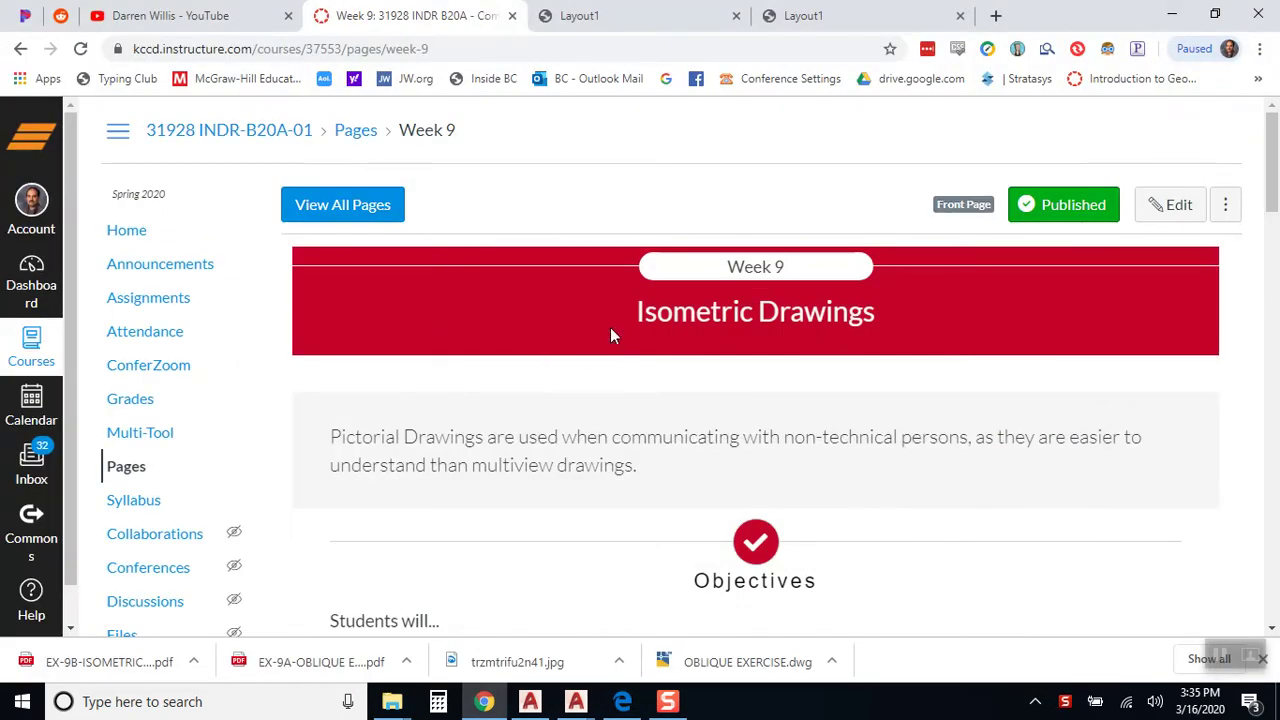
click(146, 236)
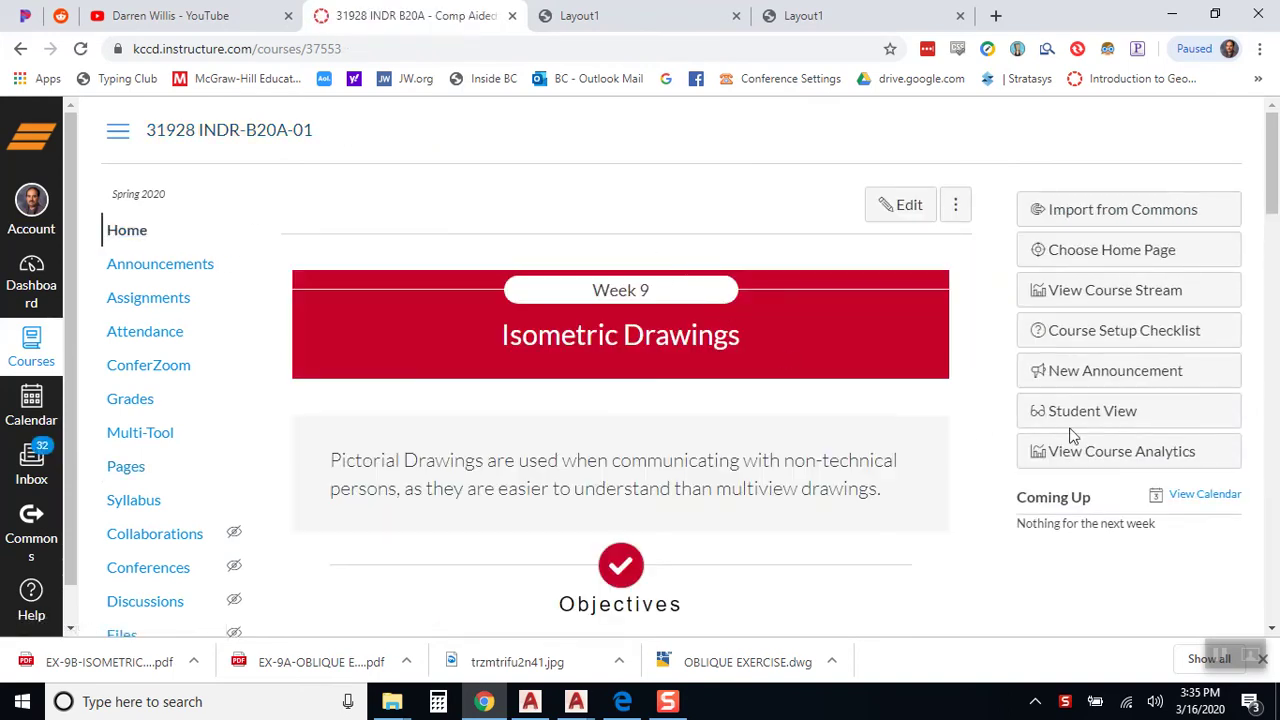
click(1070, 414)
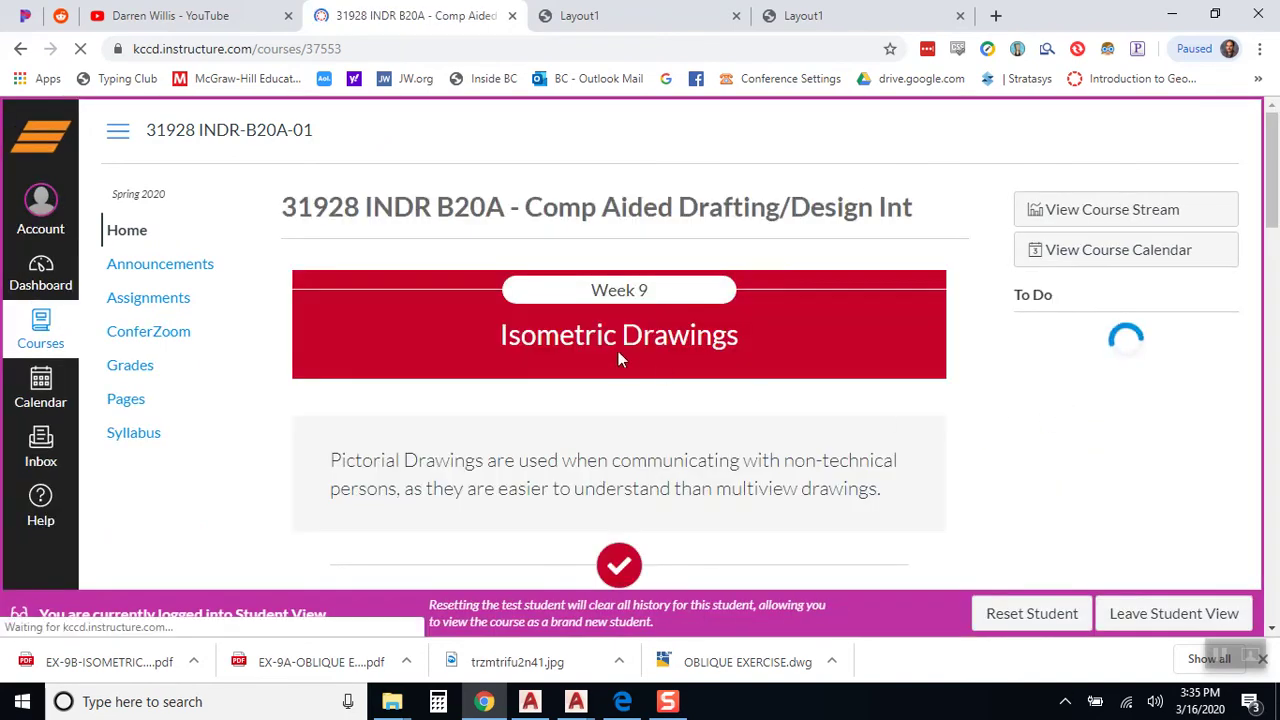
Step: Scroll the Week 9 page past Objectives, Handouts and lecture videos to the Exercises PDFs
scroll(618, 352, down, 3)
scroll(610, 345, down, 2)
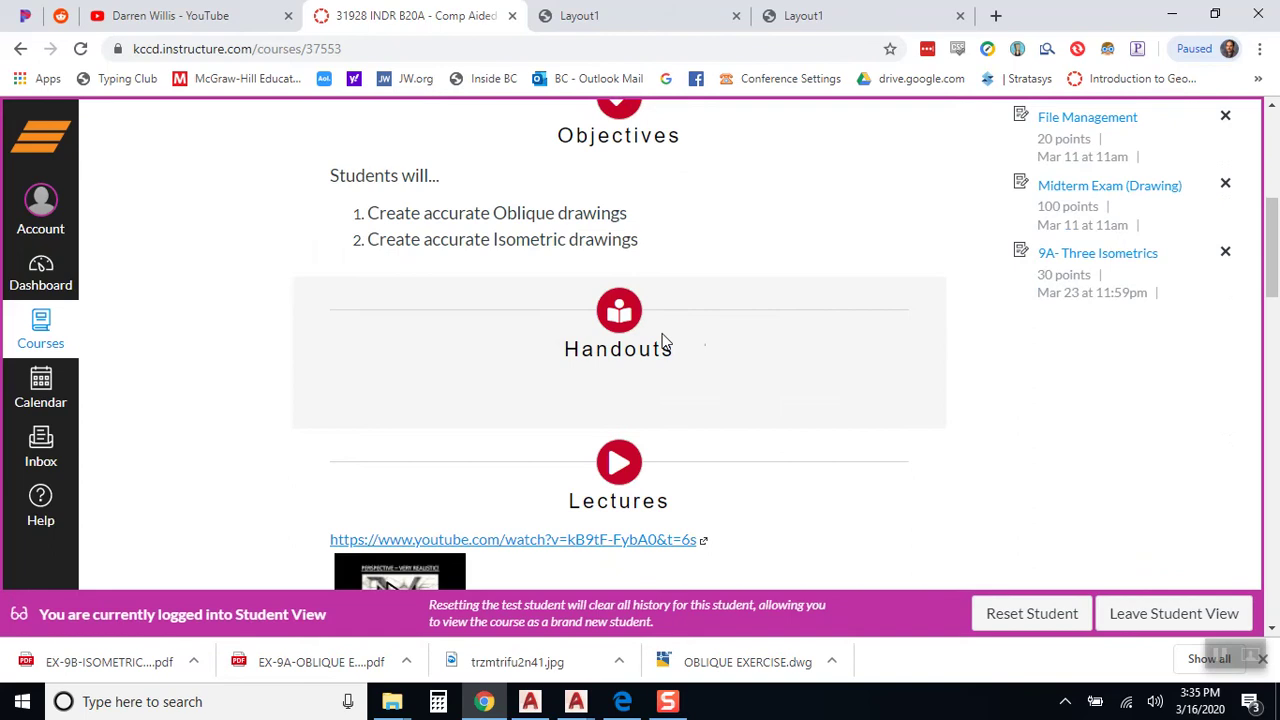
scroll(757, 355, down, 3)
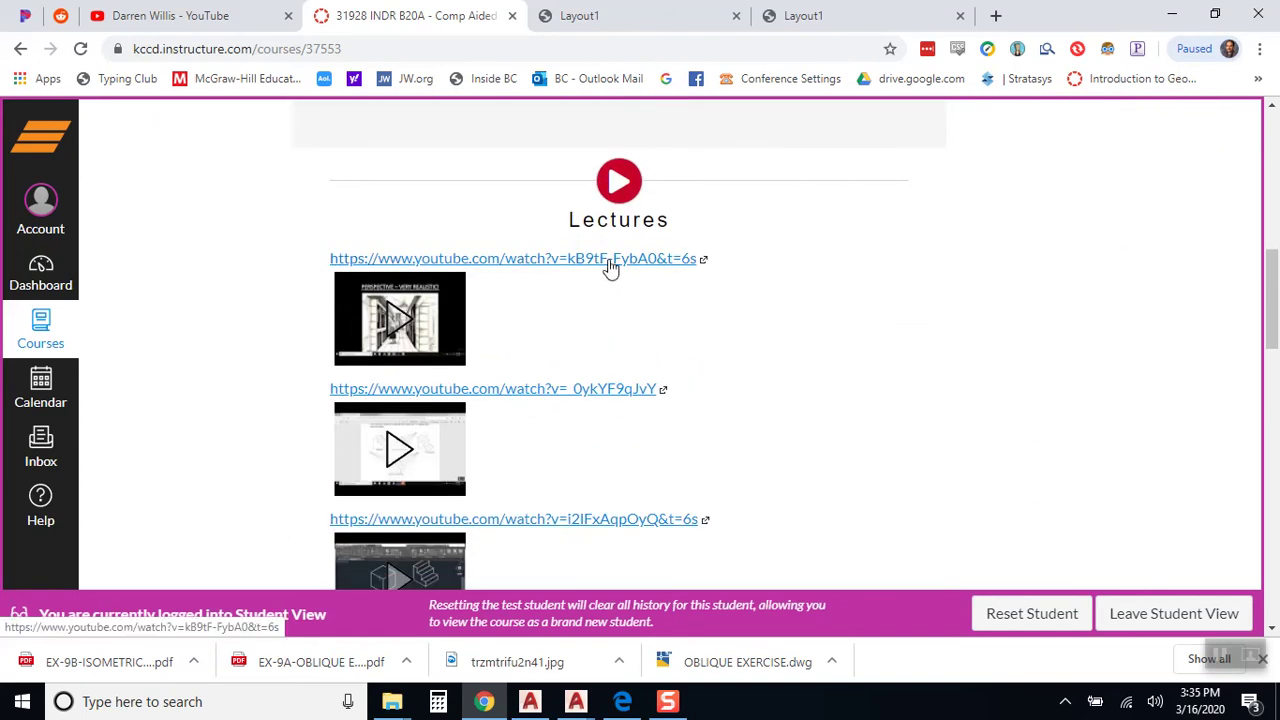
scroll(590, 385, down, 2)
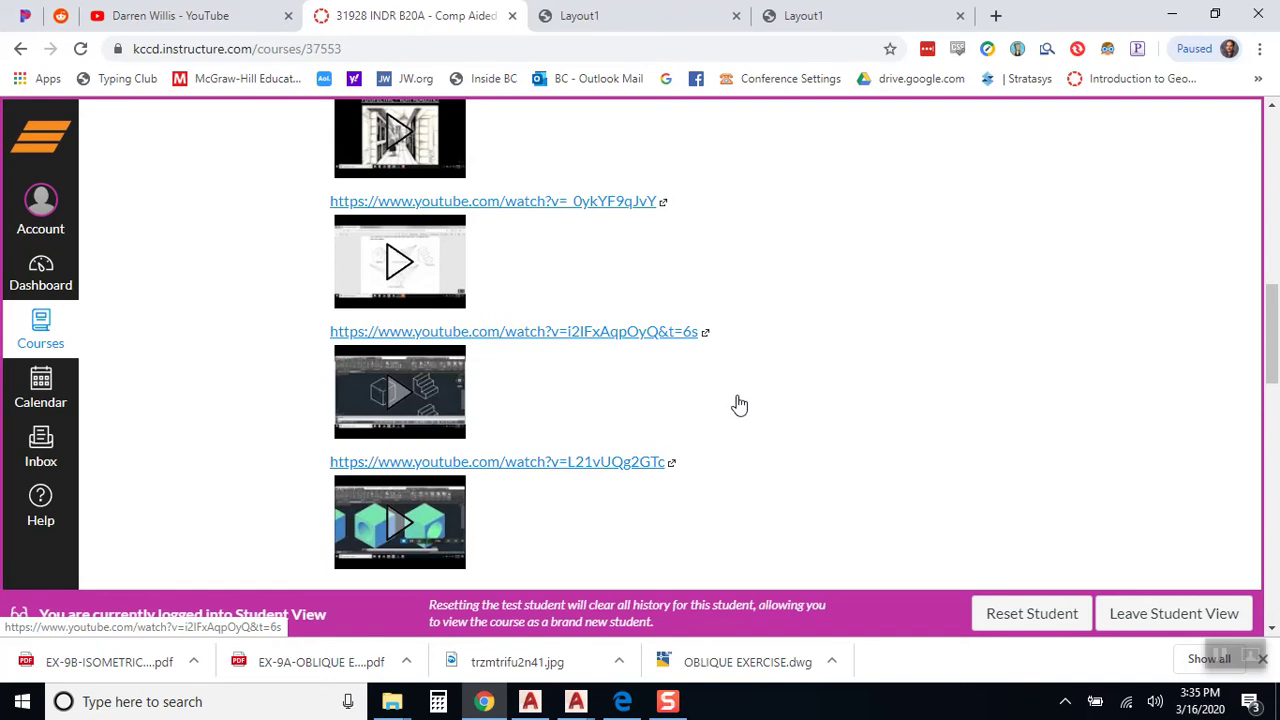
scroll(700, 340, up, 2)
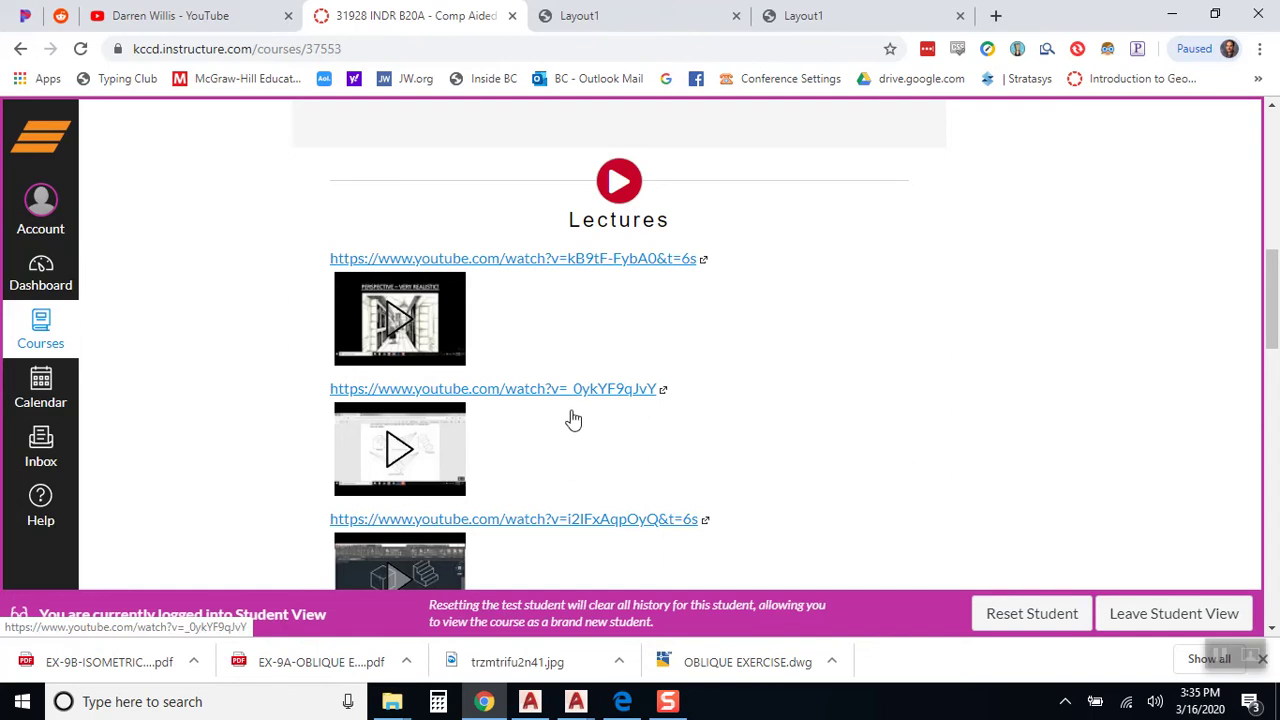
scroll(573, 420, down, 4)
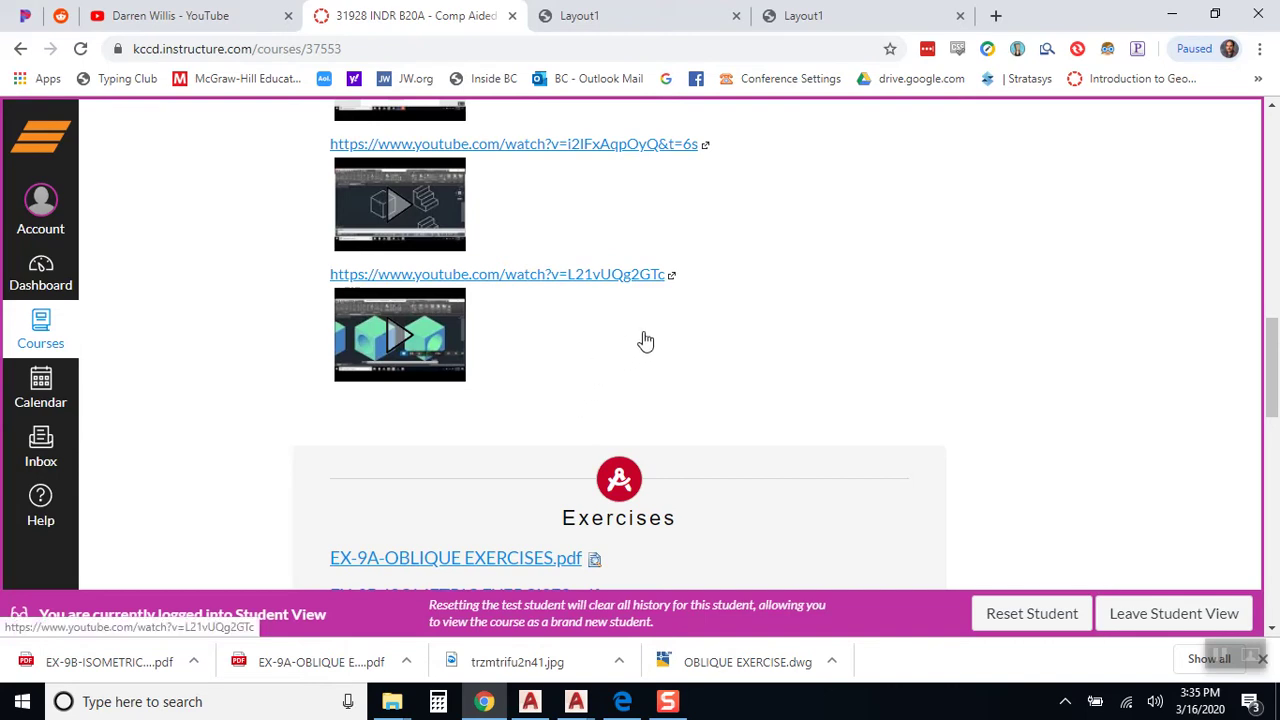
scroll(646, 338, down, 2)
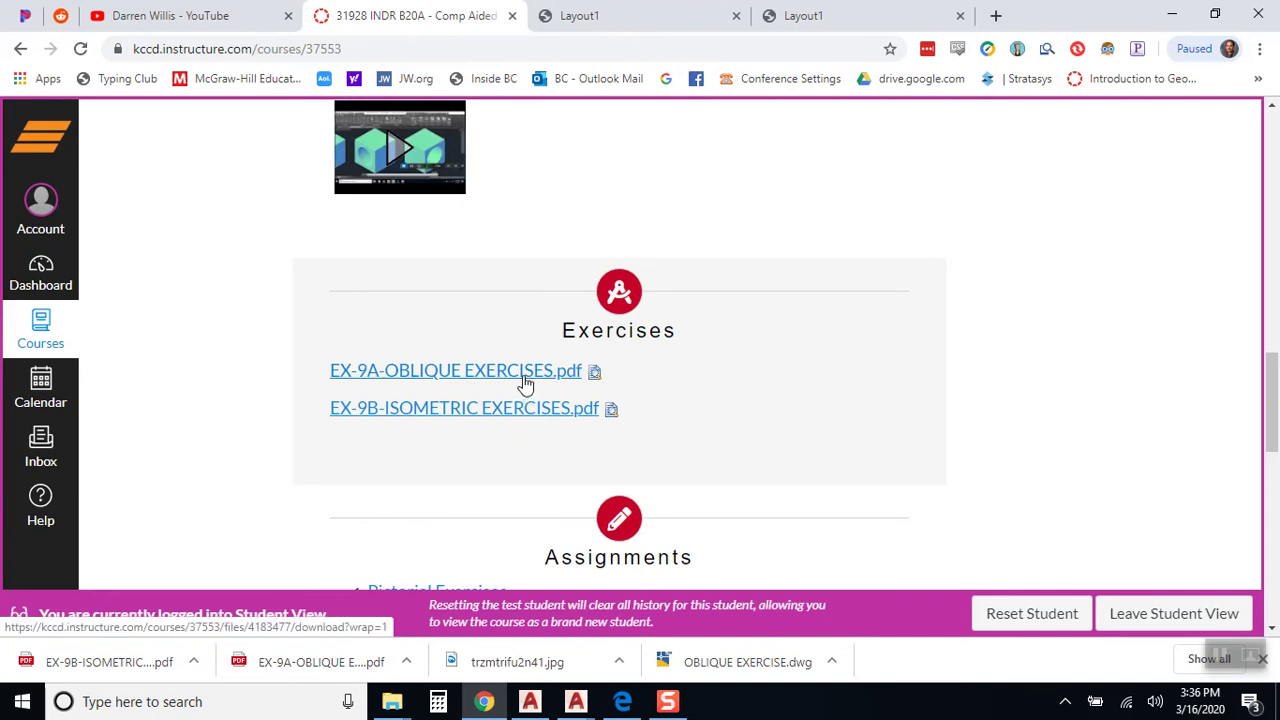
Step: Download and open EX-9A-OBLIQUE EXERCISES.pdf, scrolling through its cube and stair drawings
click(525, 382)
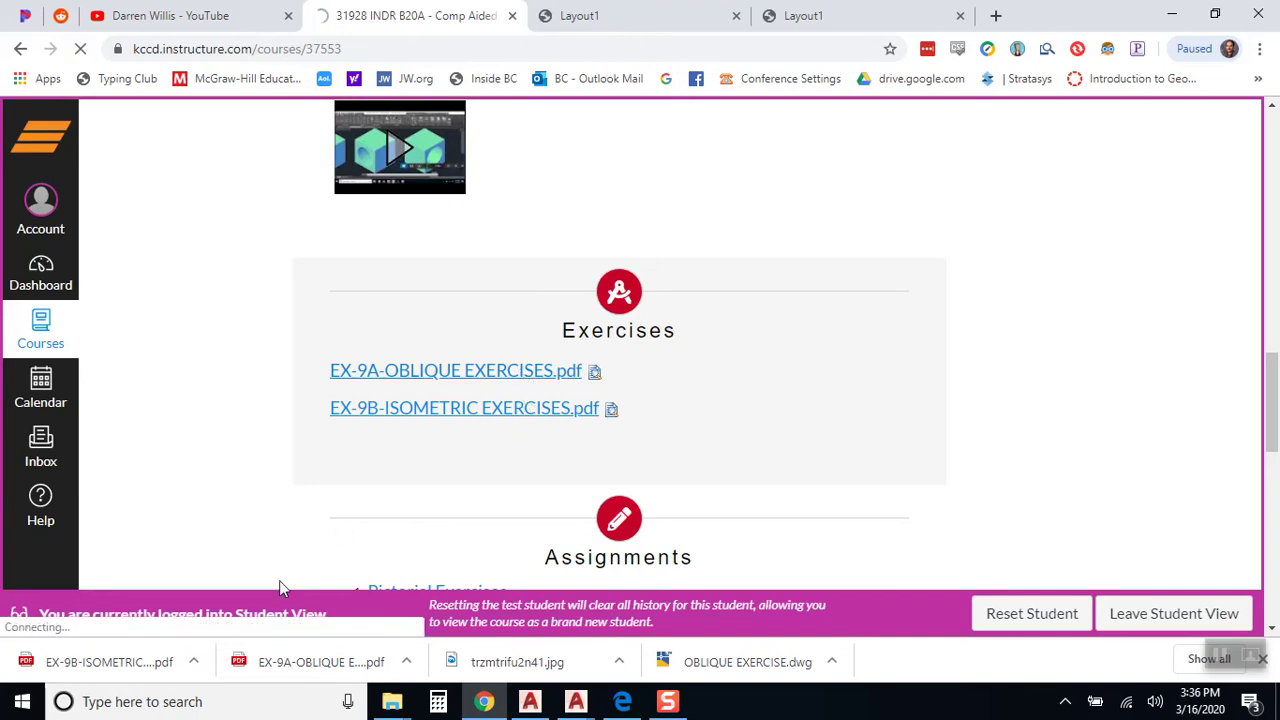
click(300, 668)
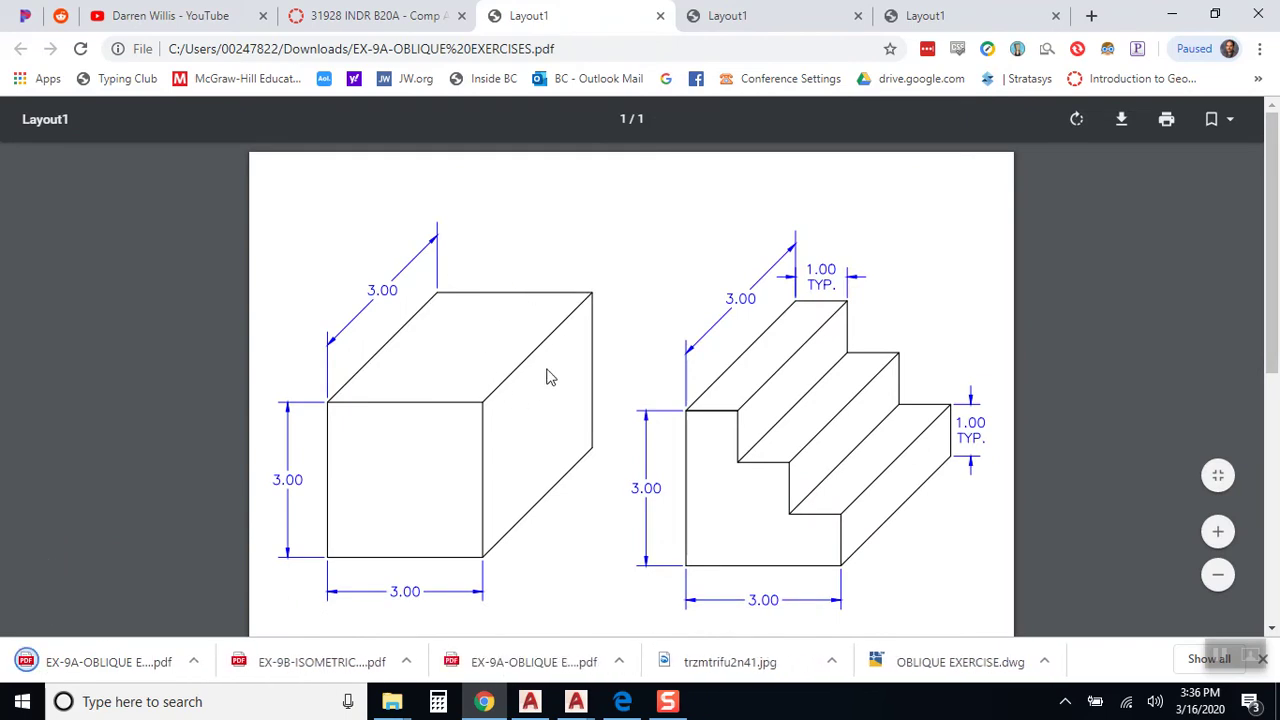
scroll(574, 466, down, 3)
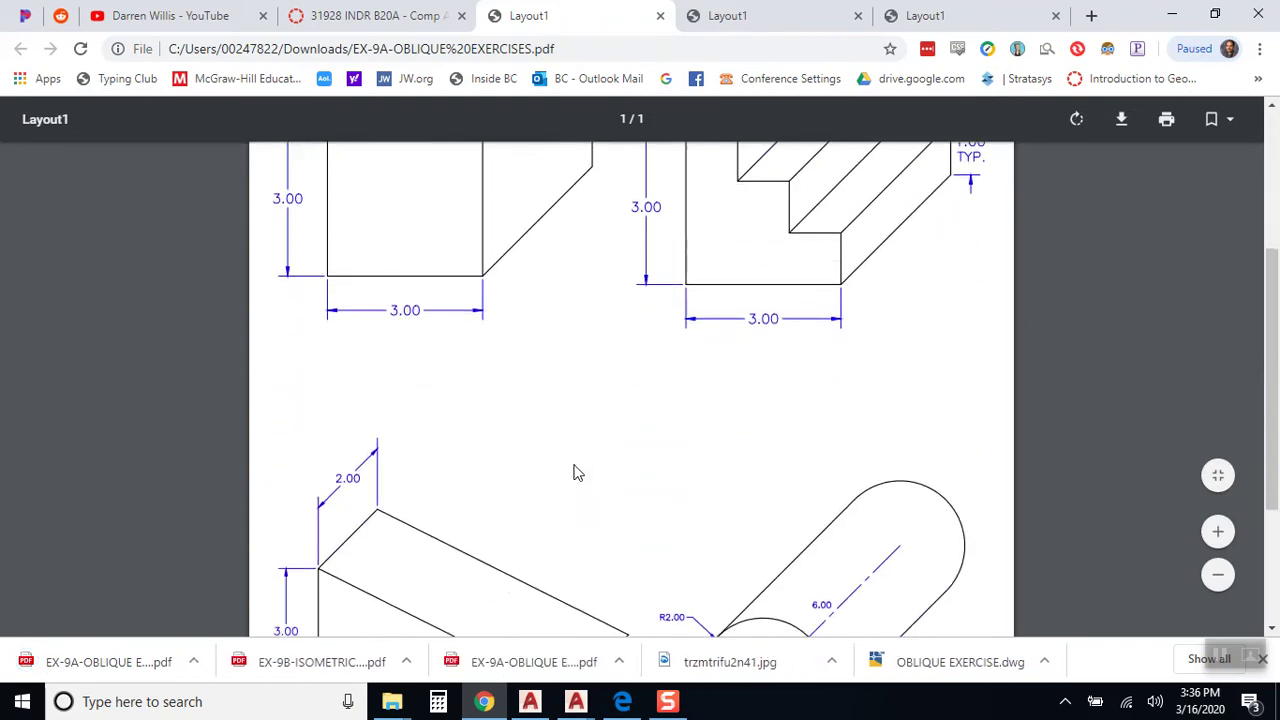
scroll(575, 472, down, 2)
scroll(575, 472, up, 4)
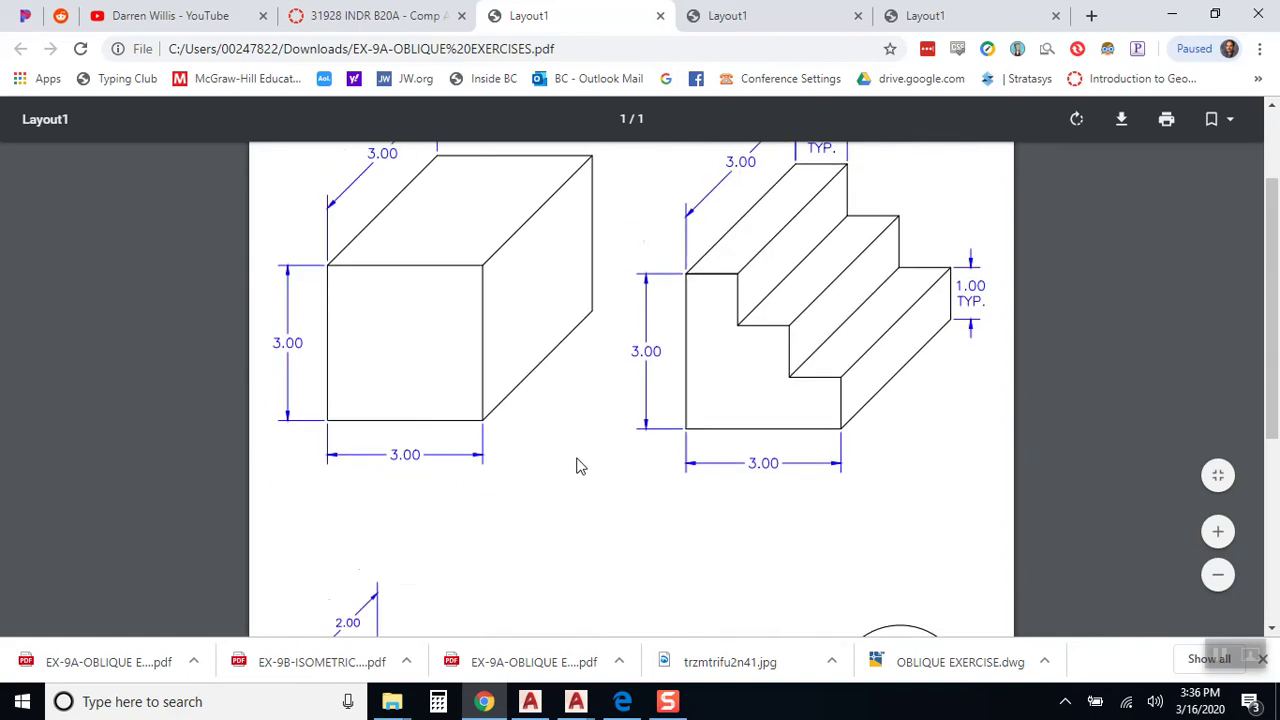
scroll(577, 465, up, 1)
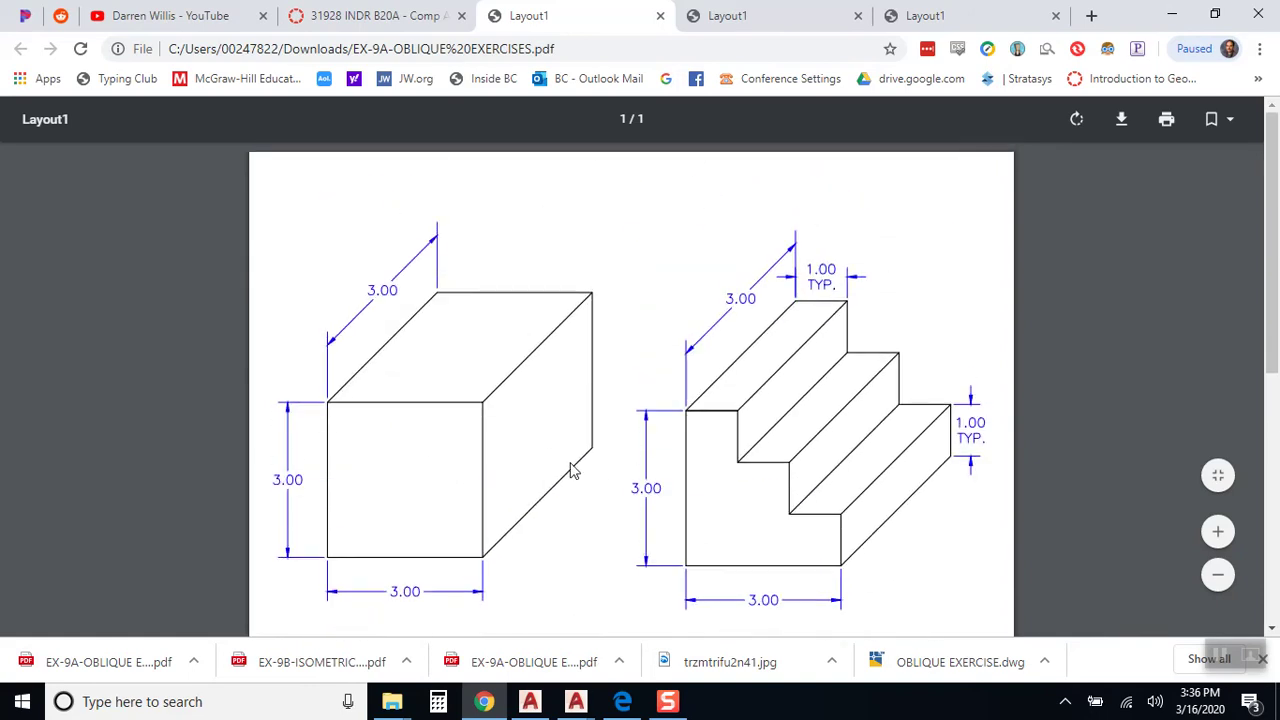
Step: Switch between the open oblique PDF copies and the Canvas course tab
click(805, 30)
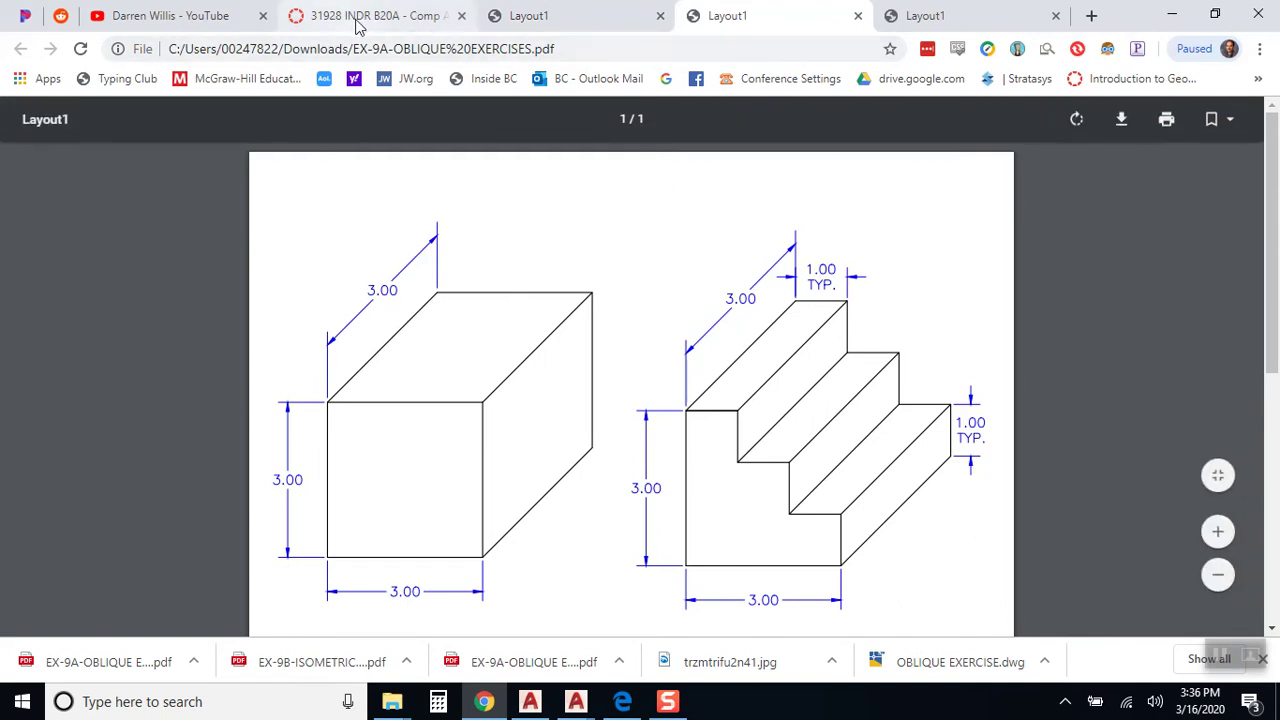
click(357, 22)
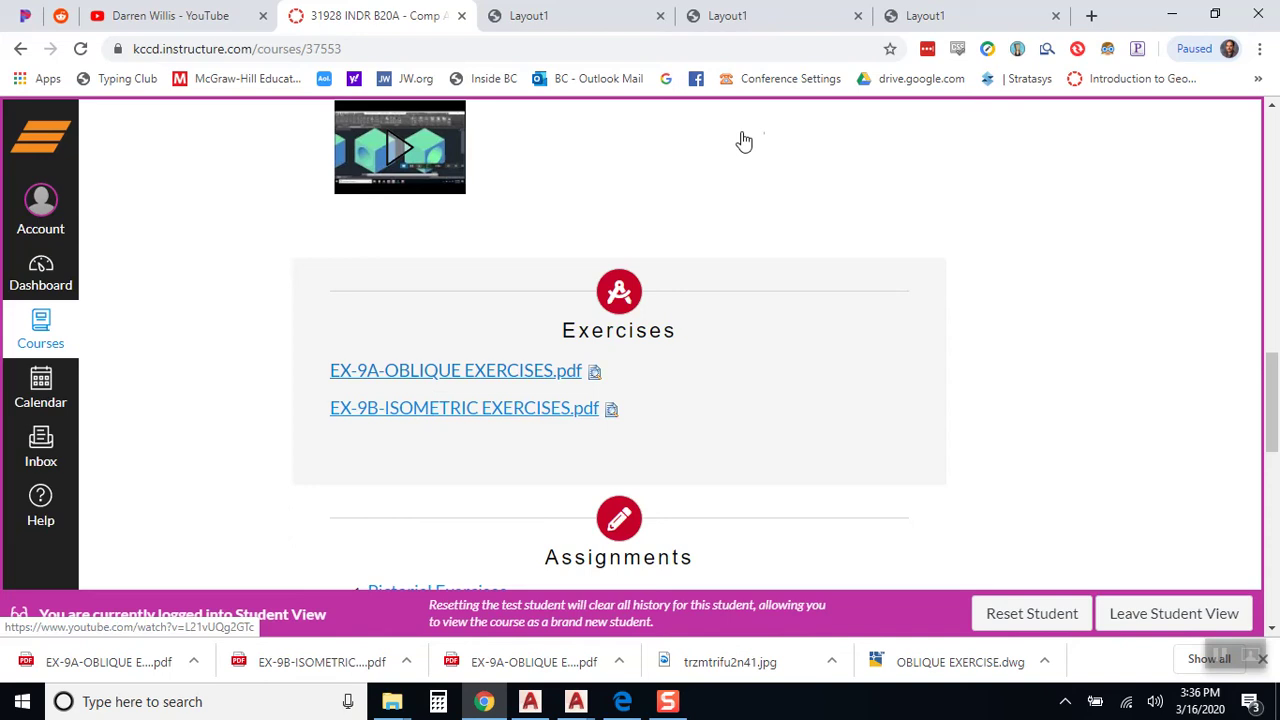
click(936, 27)
click(789, 27)
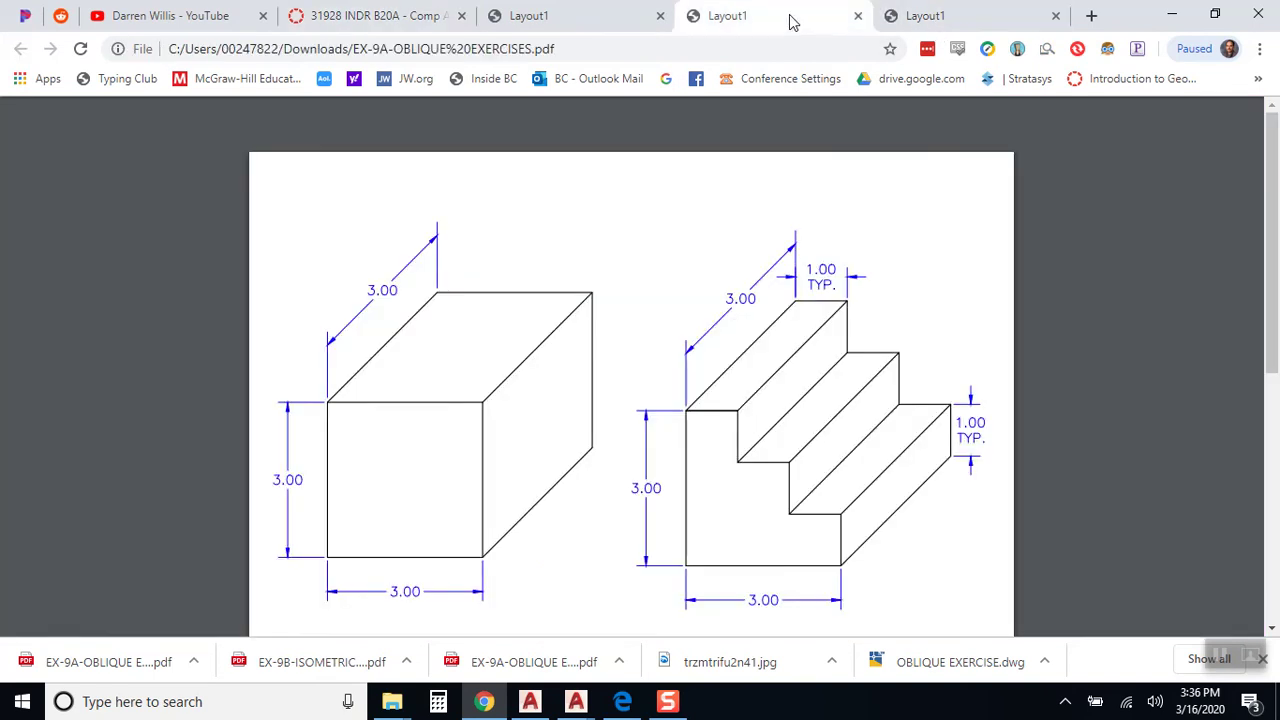
Step: View the EX-9B isometric exercises PDF down to the wedge and circled-cube drawings
click(617, 27)
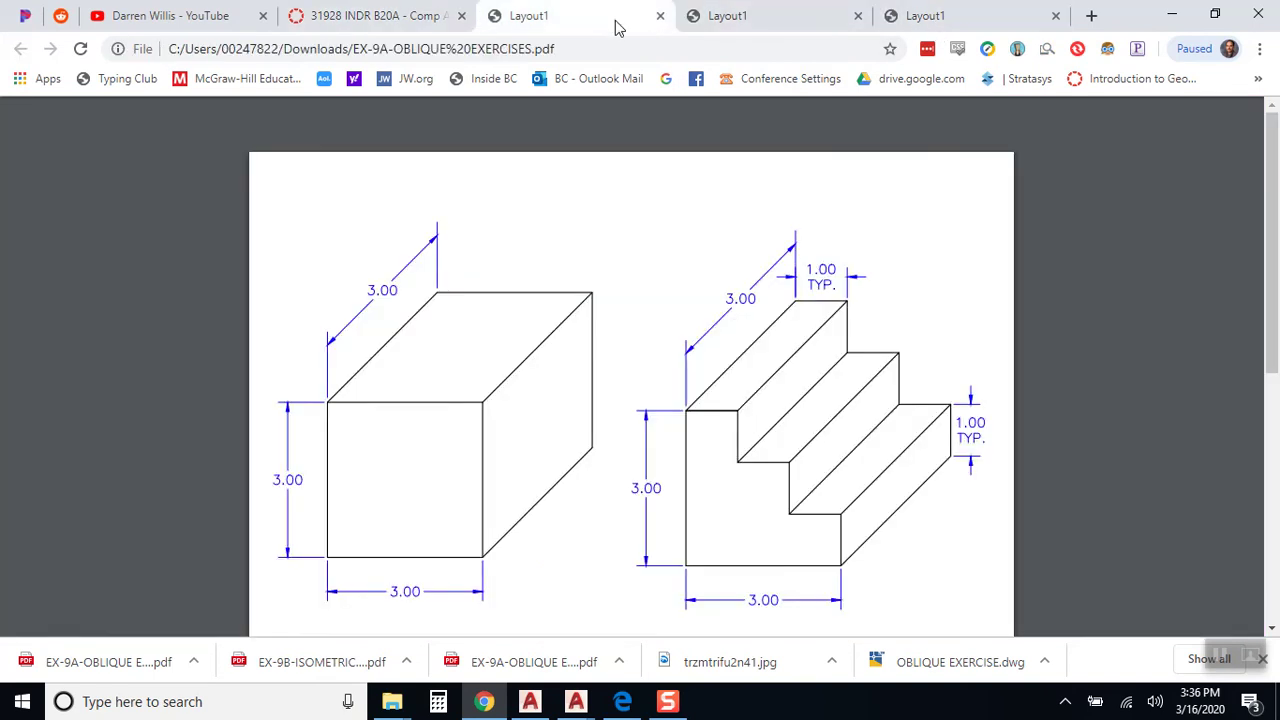
scroll(848, 123, down, 2)
click(950, 20)
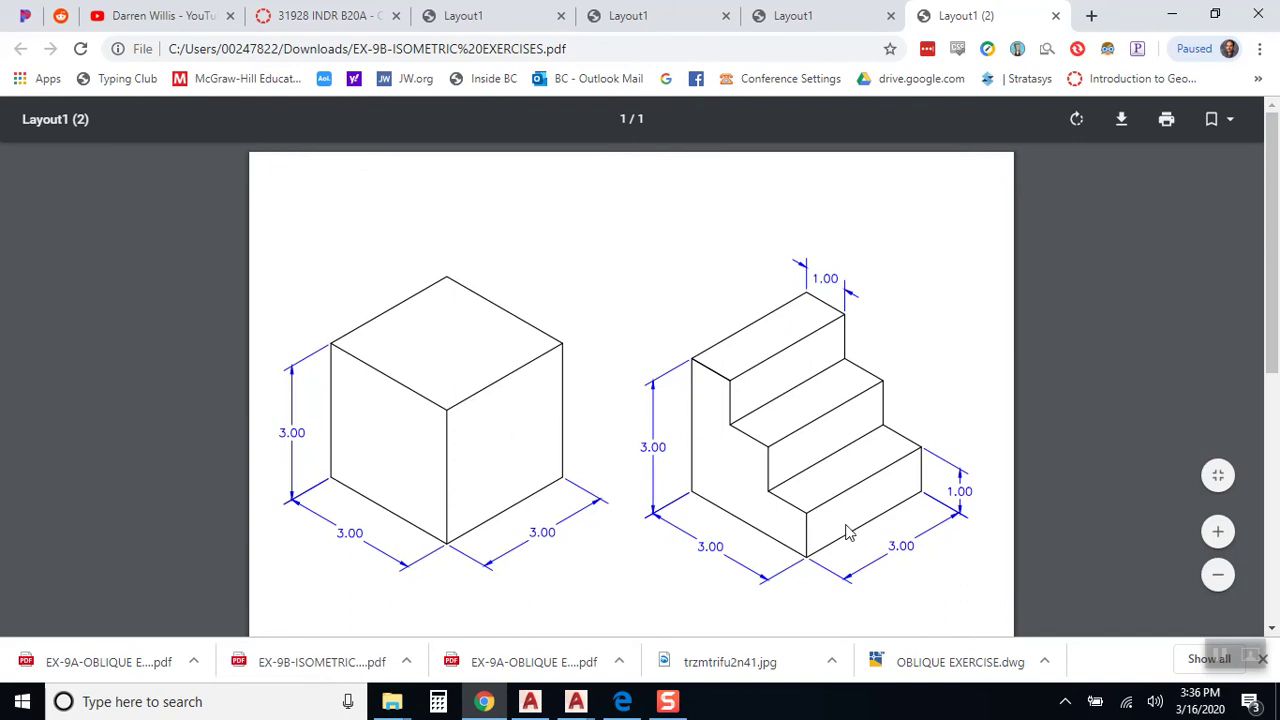
scroll(848, 532, down, 3)
scroll(815, 537, down, 2)
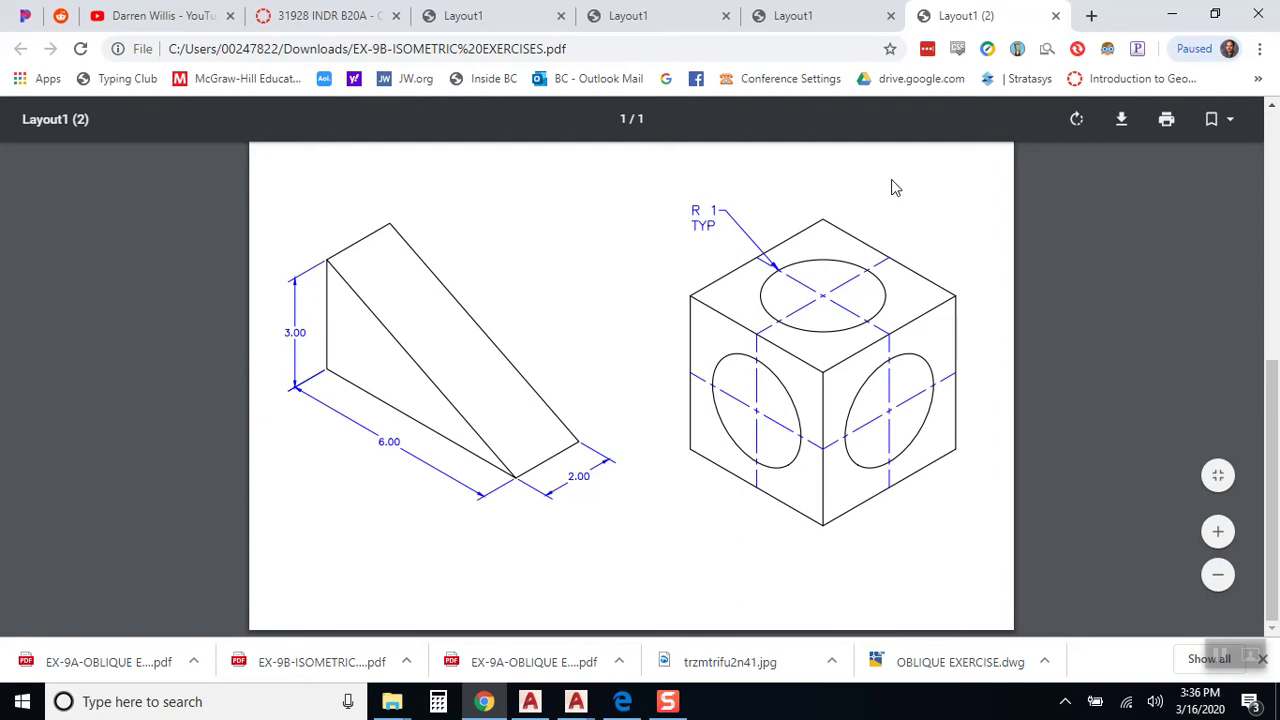
Step: Close all four exercise PDF tabs and scroll the Week 9 page to Assignments
click(1055, 15)
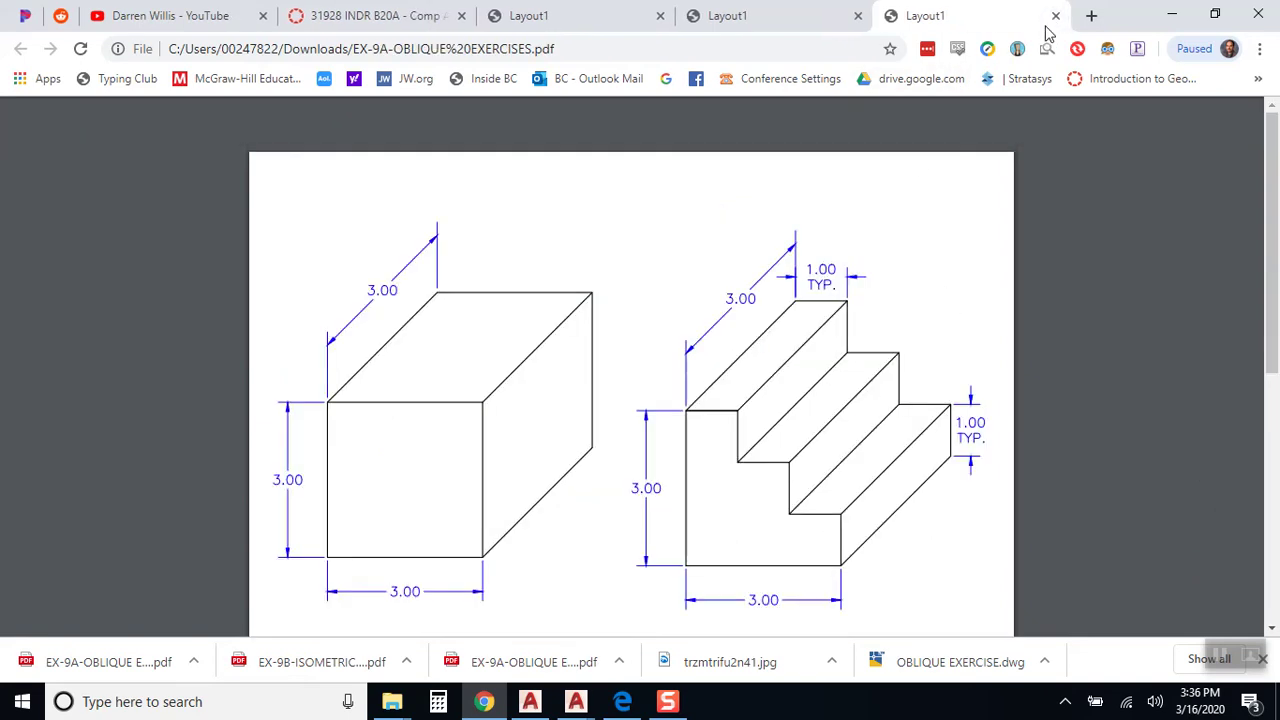
click(1052, 17)
click(966, 17)
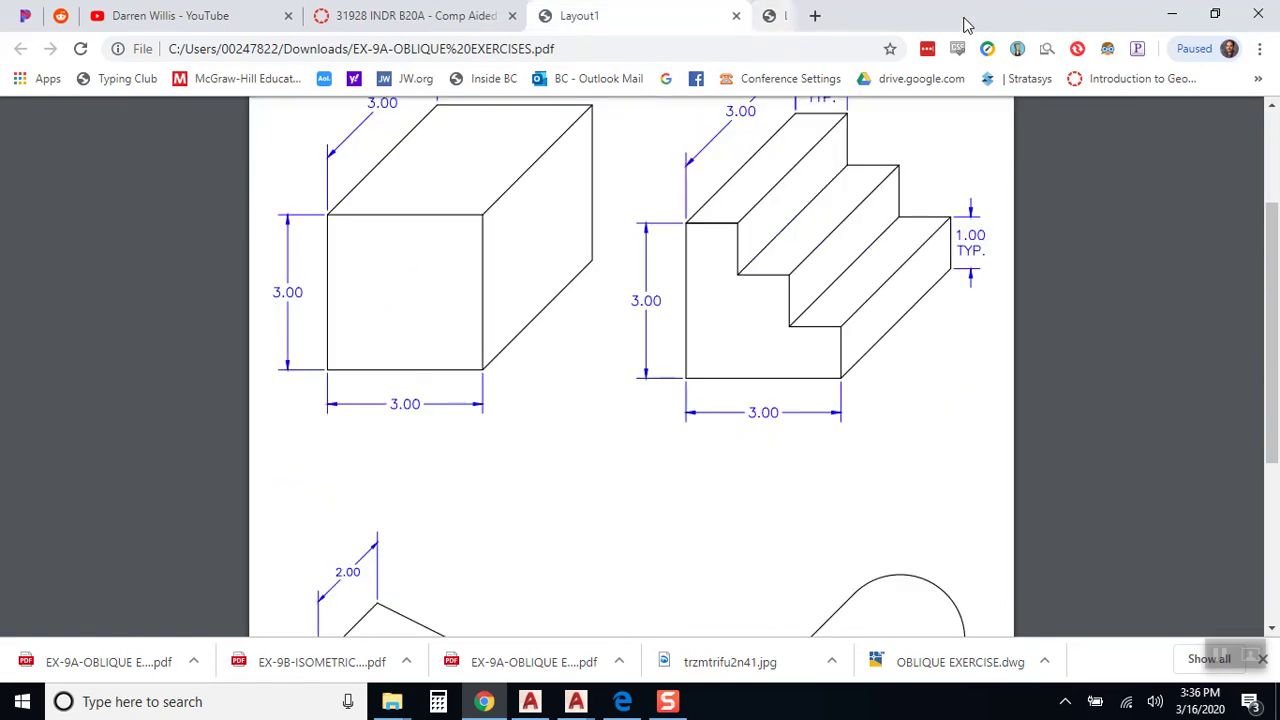
click(737, 16)
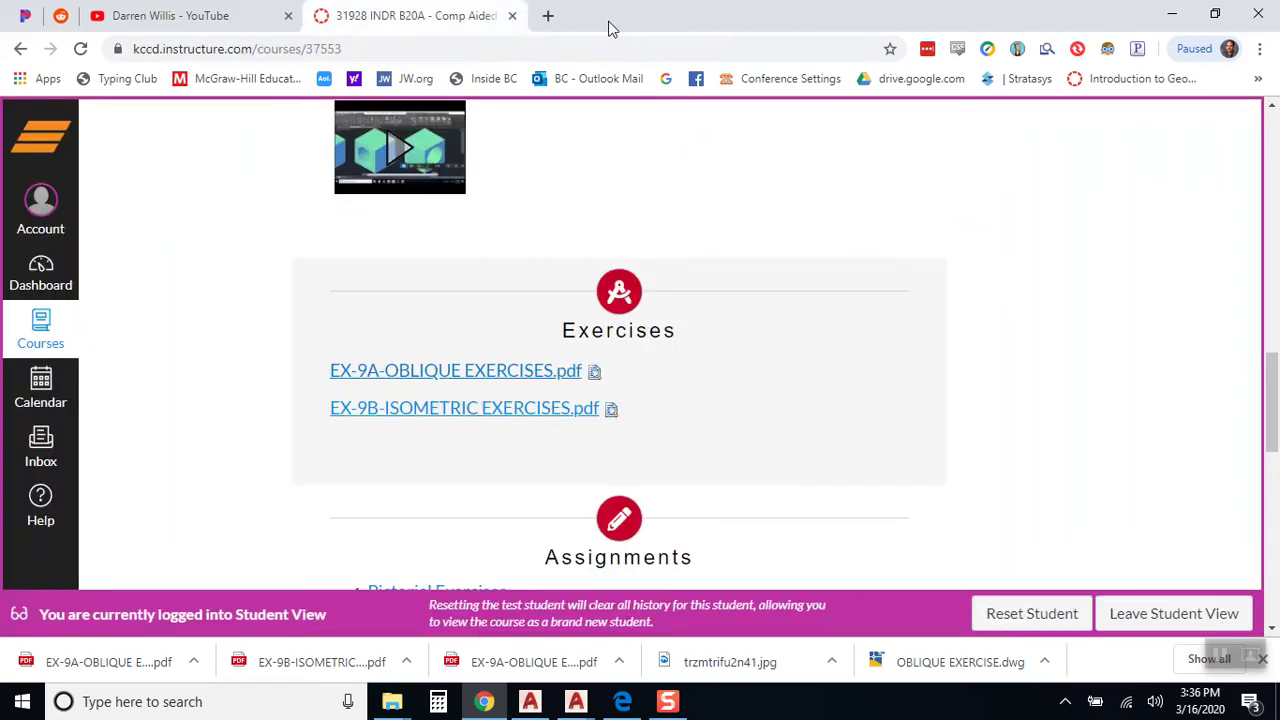
scroll(737, 300, down, 3)
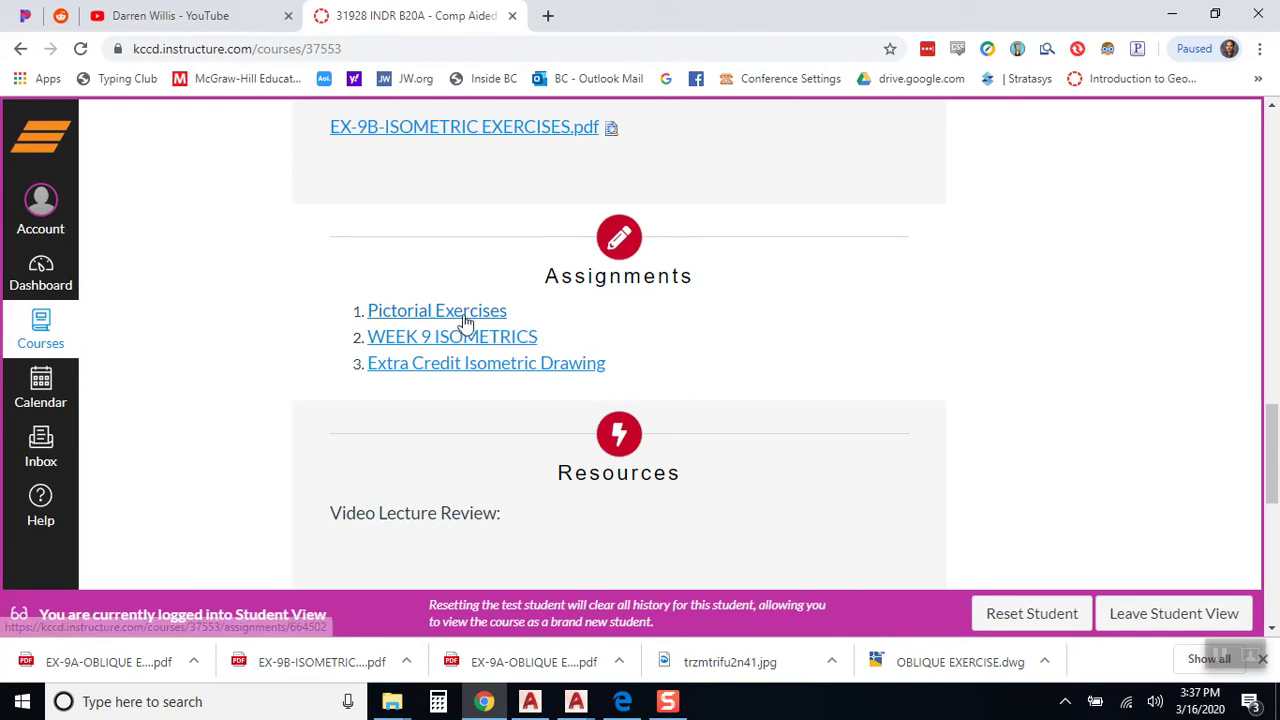
Step: Open Pictorial Exercises, start a submission, and scroll to the File Upload form
click(464, 315)
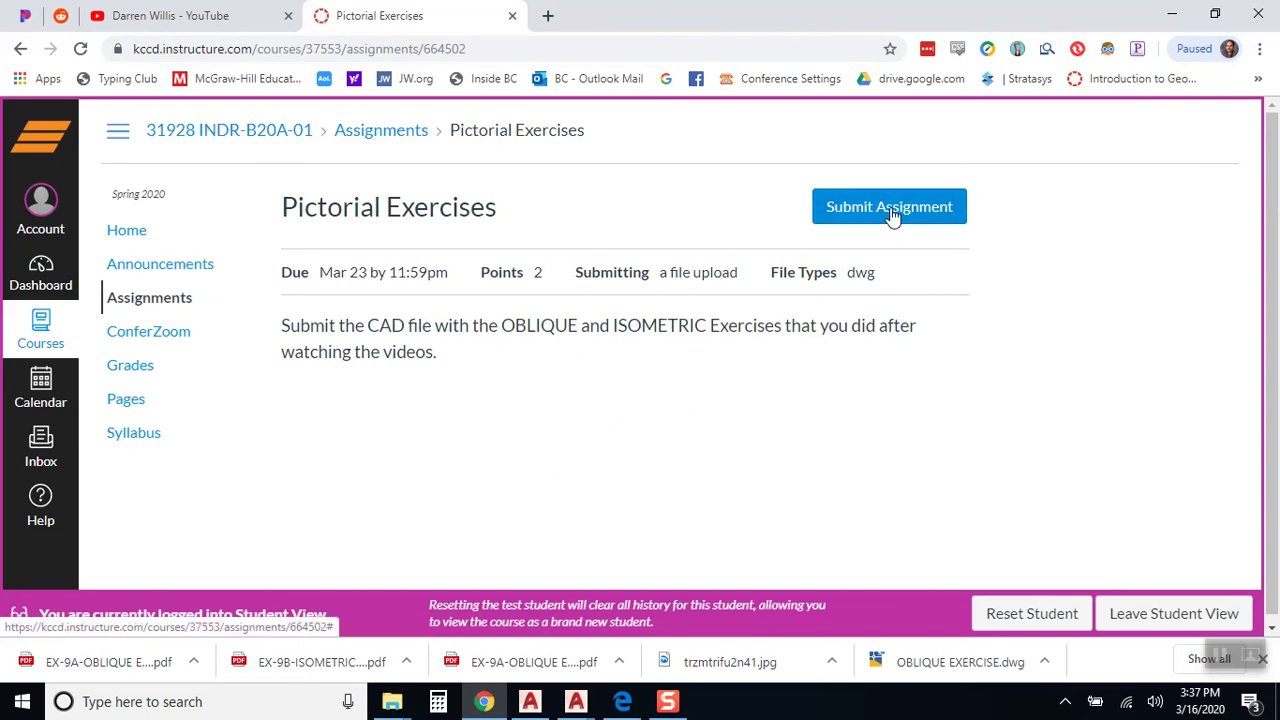
click(890, 206)
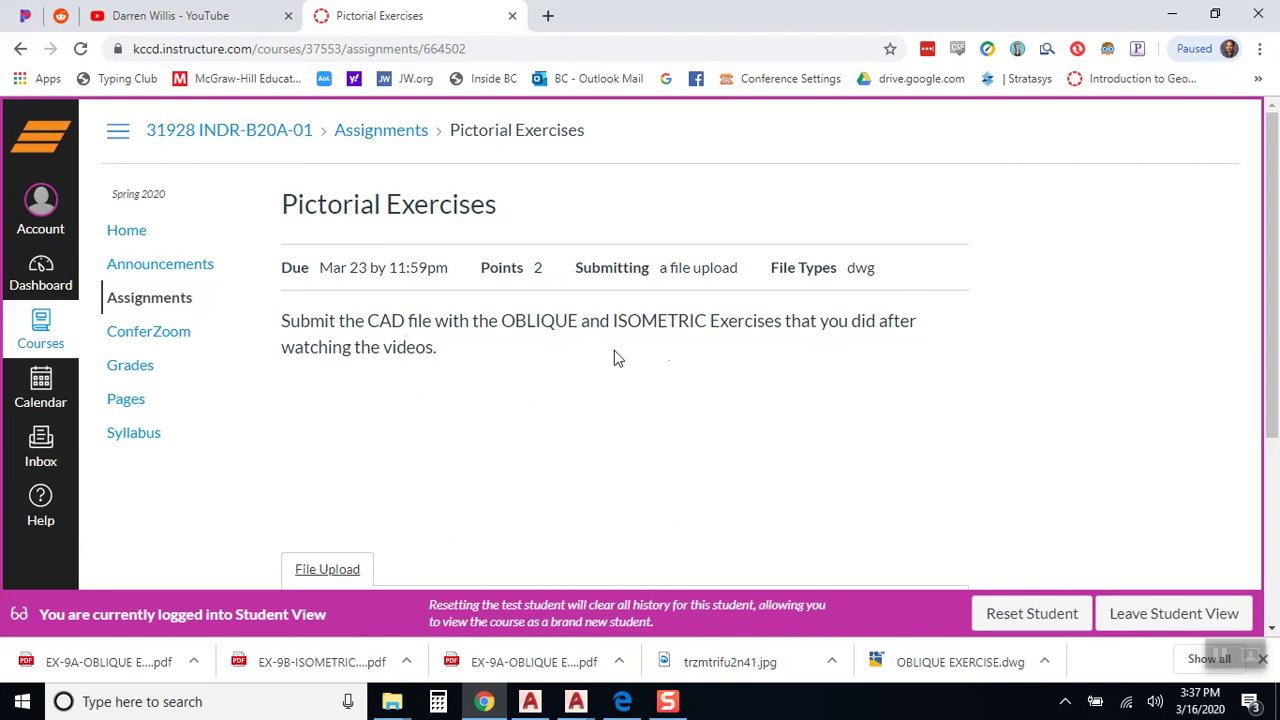
scroll(672, 416, down, 3)
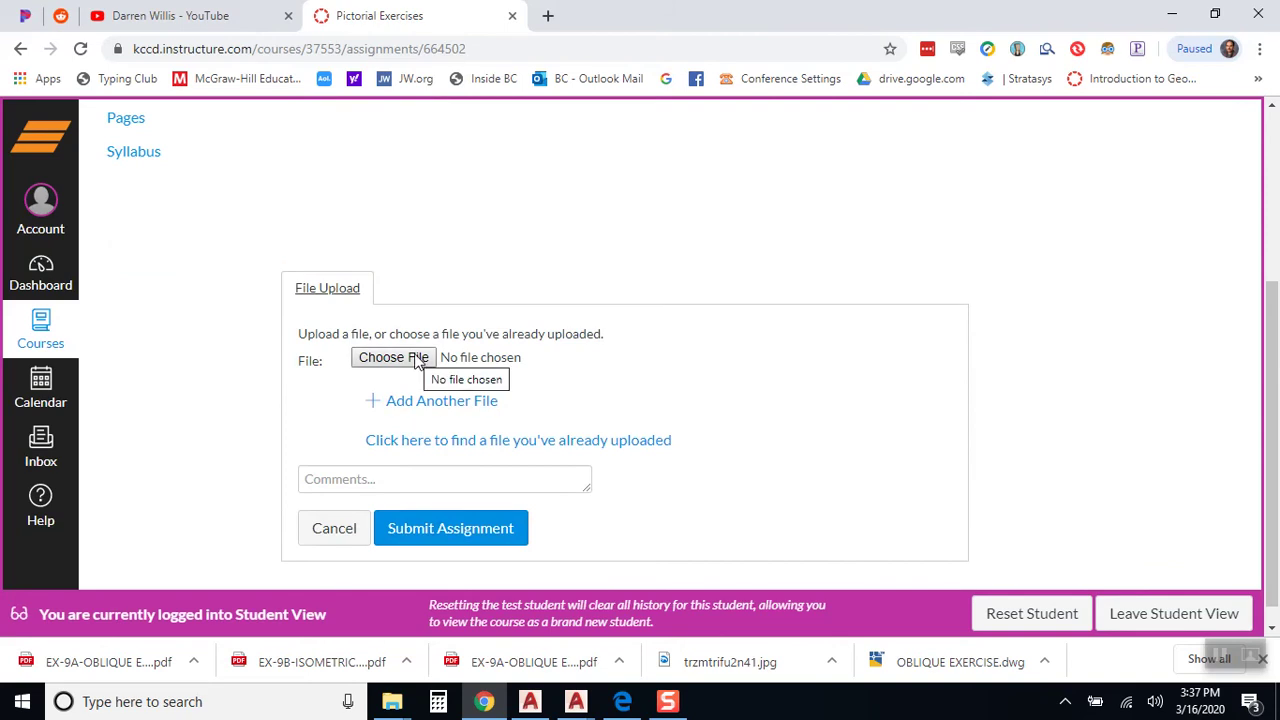
Step: Open the upload file picker and dismiss the Acrobat error message
click(418, 358)
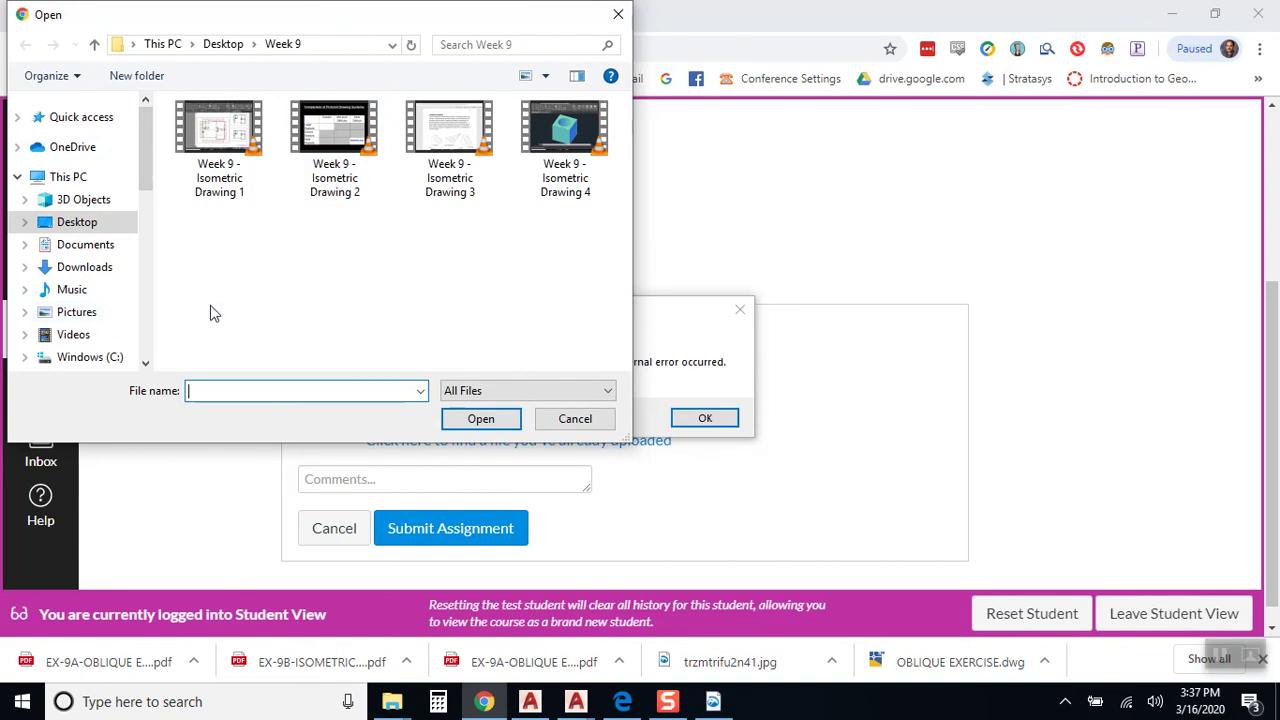
click(694, 418)
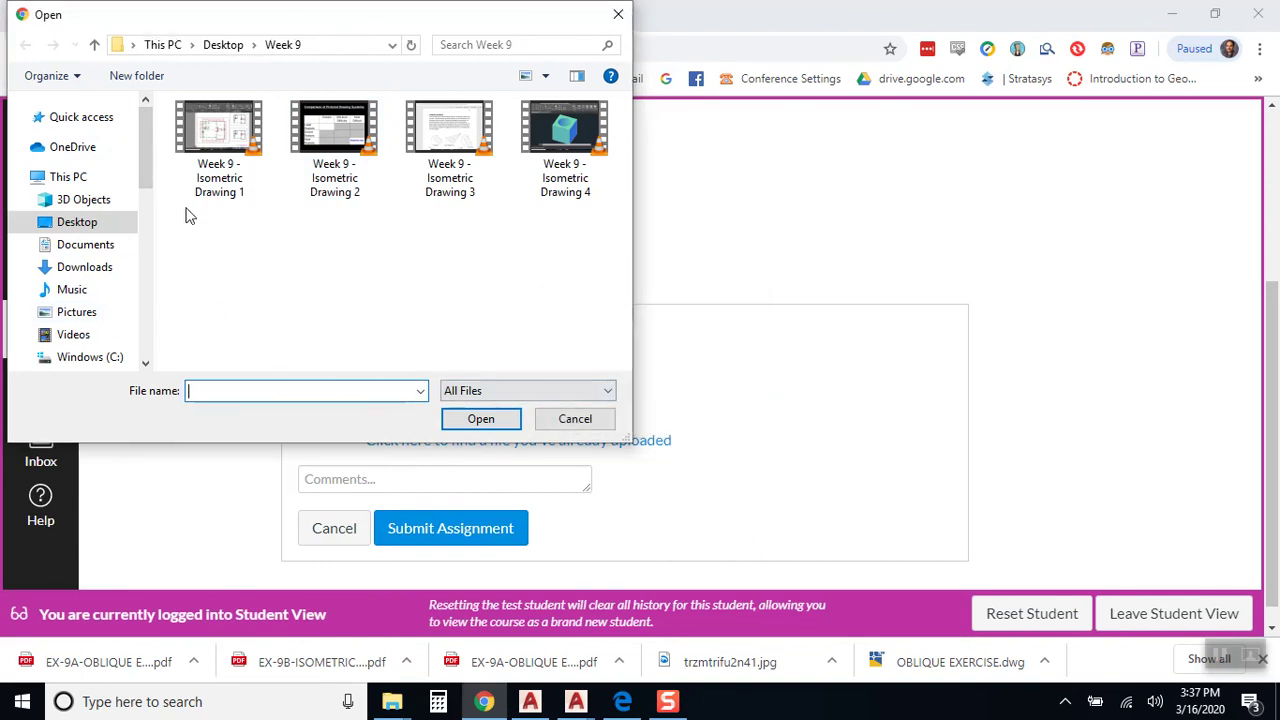
mouse_move(150, 180)
mouse_down()
mouse_move(140, 268)
mouse_move(146, 220)
mouse_up()
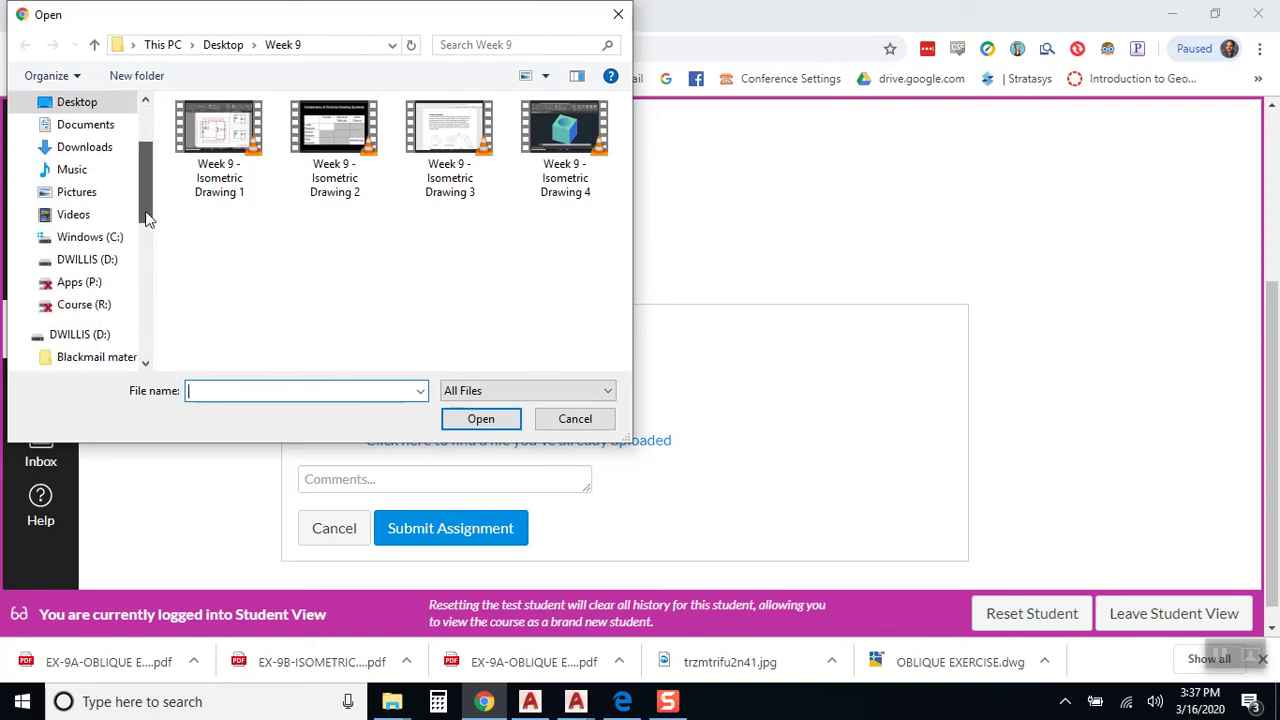
scroll(146, 220, down, 5)
scroll(140, 255, down, 1)
scroll(120, 230, up, 5)
scroll(90, 200, up, 4)
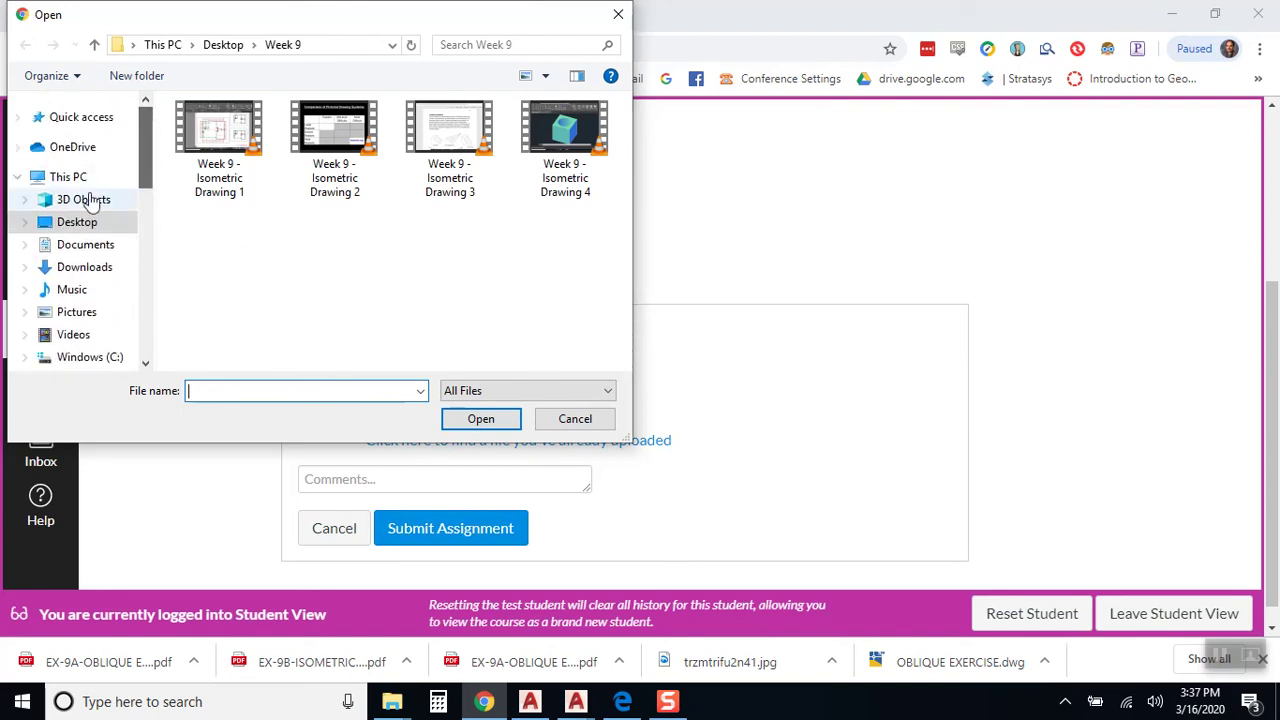
Step: Browse to Desktop, into the Week 9 folder, and back up to Desktop
click(68, 222)
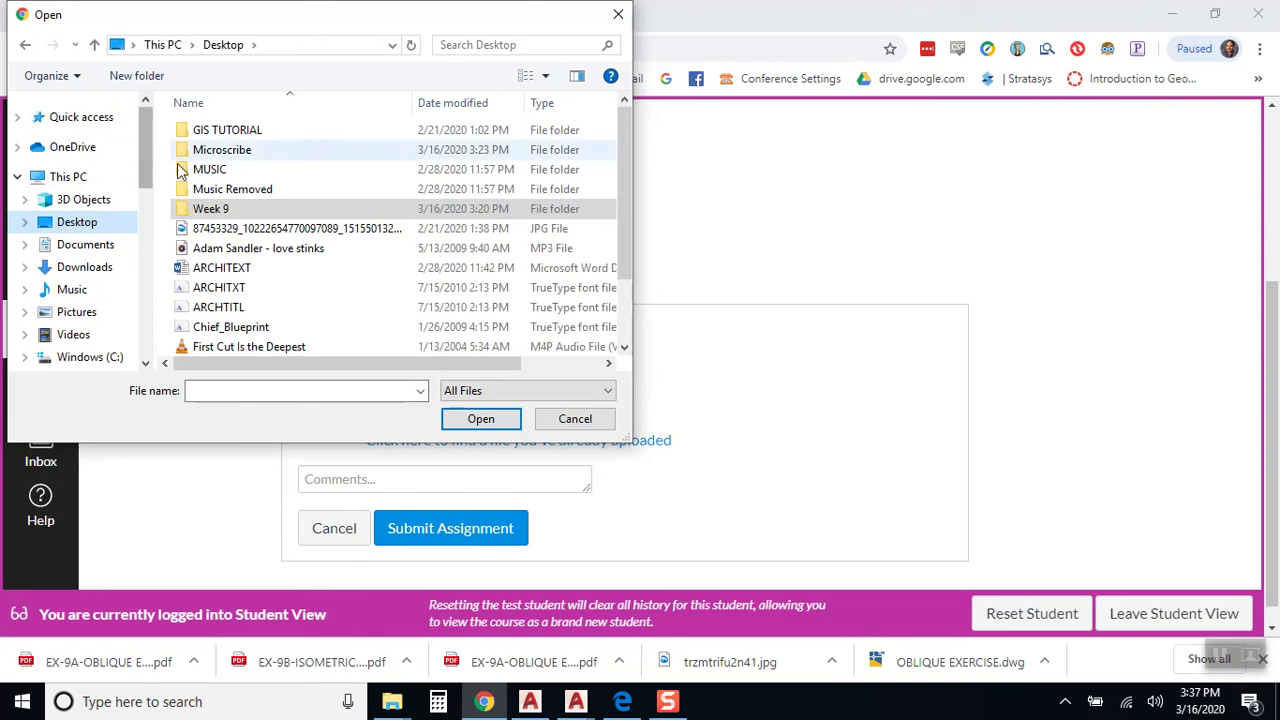
click(216, 214)
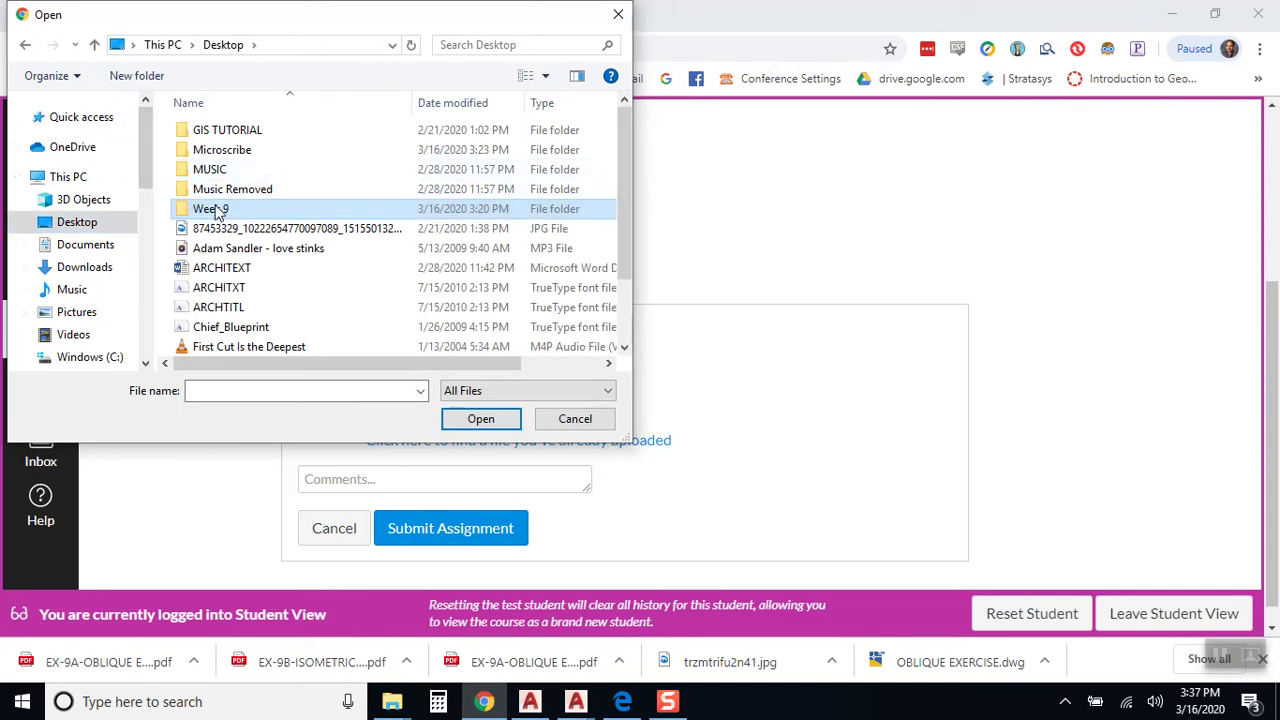
double_click(216, 212)
click(228, 45)
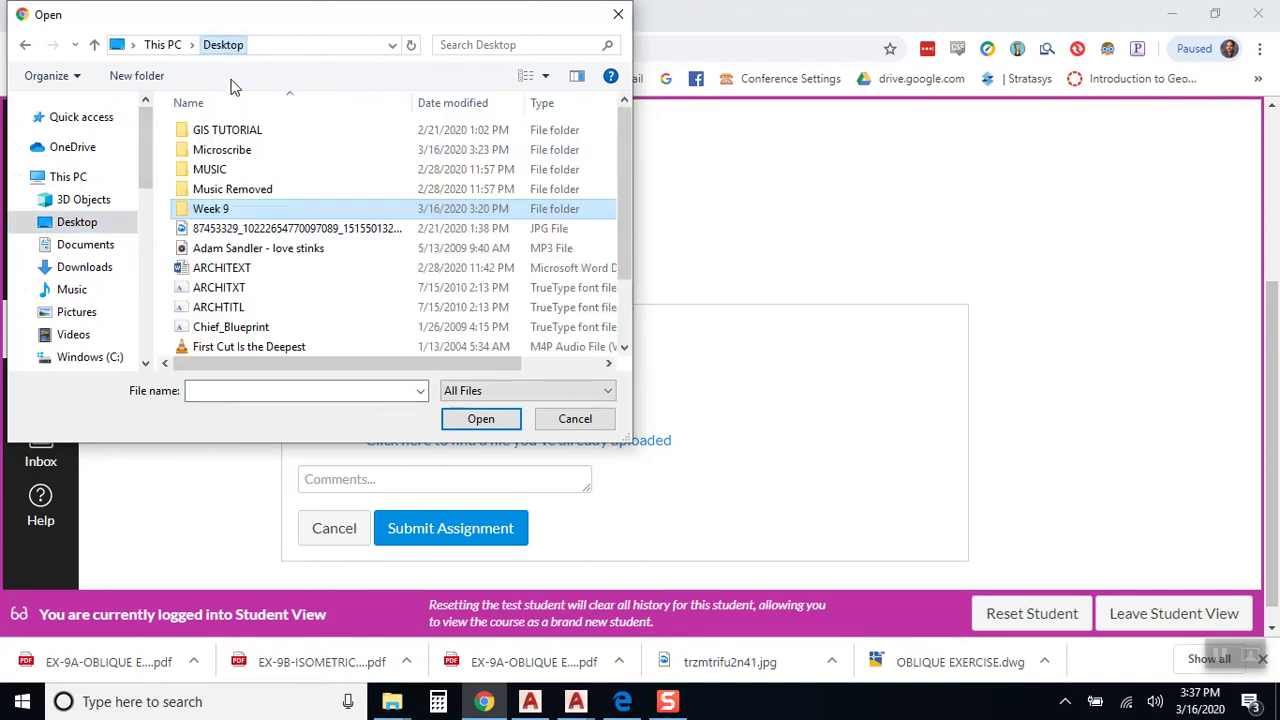
scroll(245, 255, down, 1)
scroll(240, 280, down, 1)
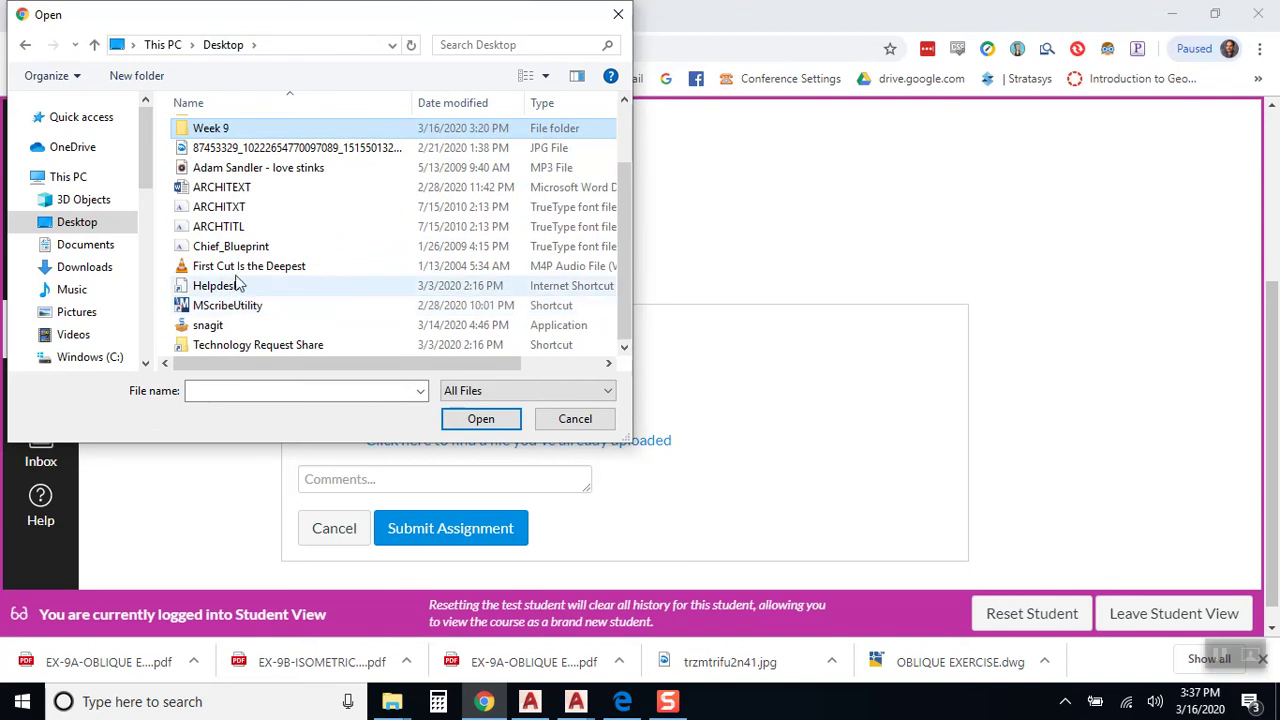
scroll(244, 272, up, 1)
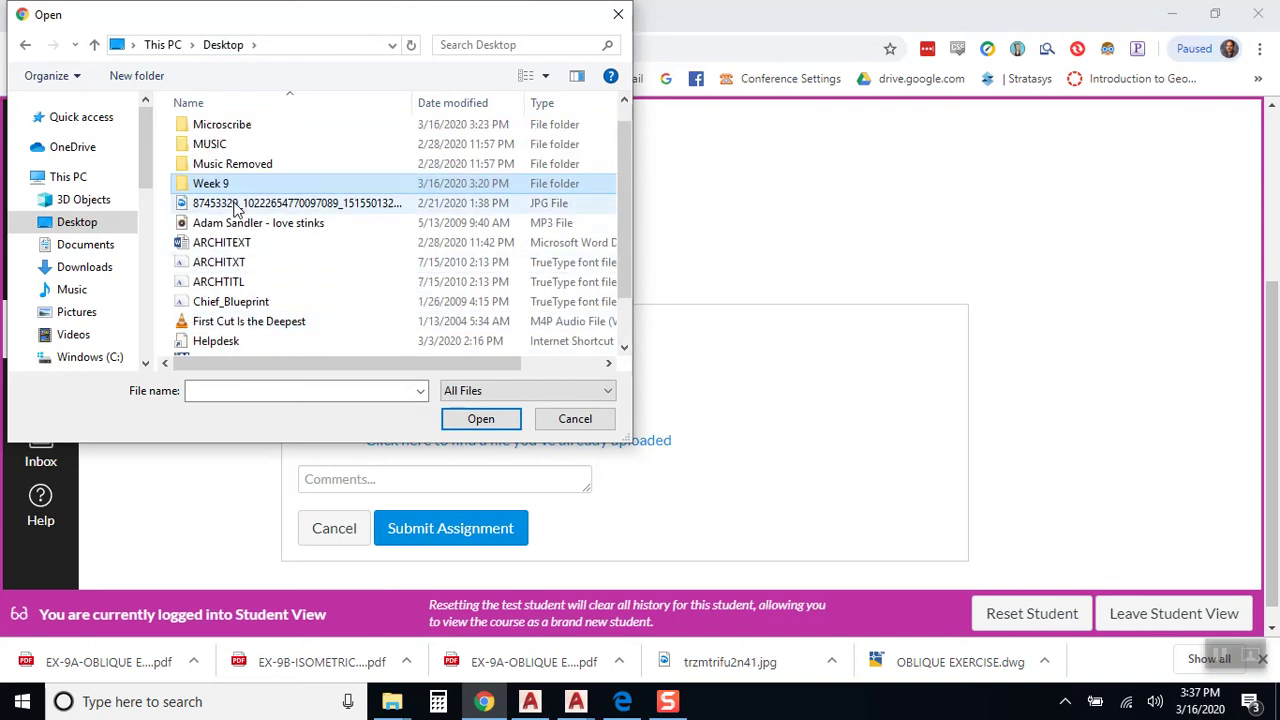
Step: Cancel the Open dialog and return to the Pictorial Exercises details: due Mar 23, 2 points, dwg
click(566, 421)
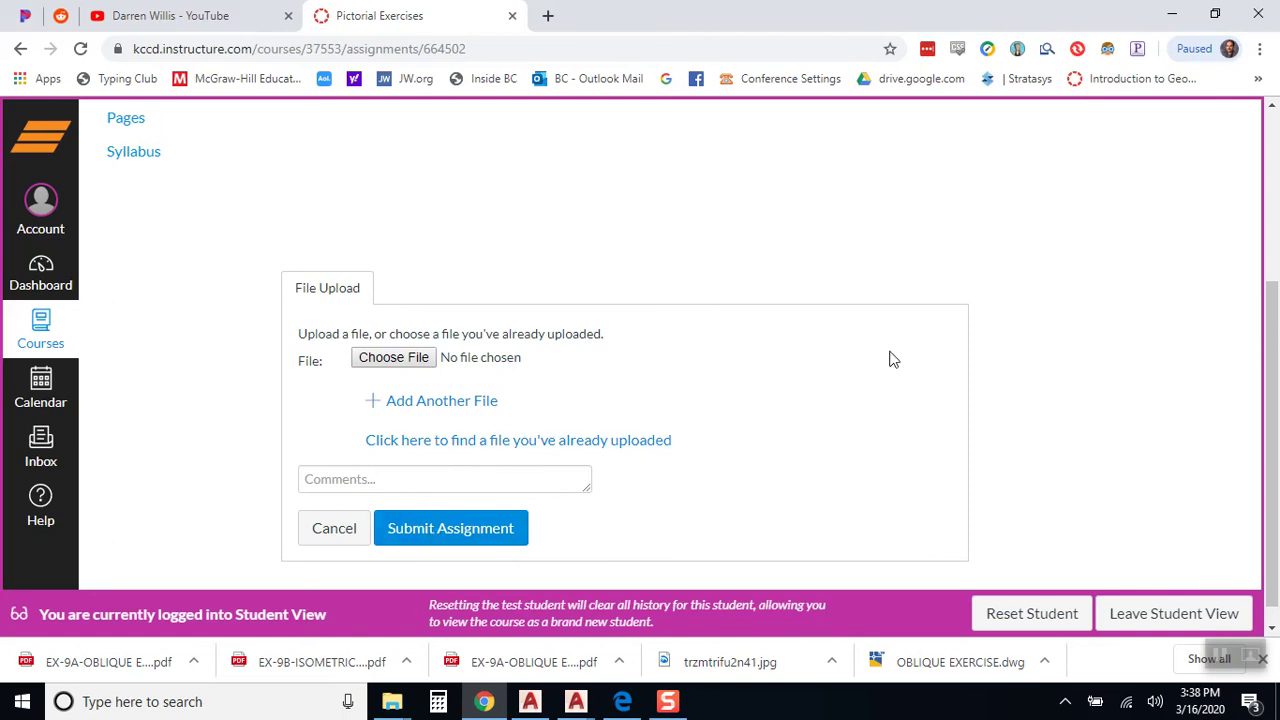
scroll(886, 371, down, 1)
scroll(915, 376, up, 1)
scroll(916, 376, up, 3)
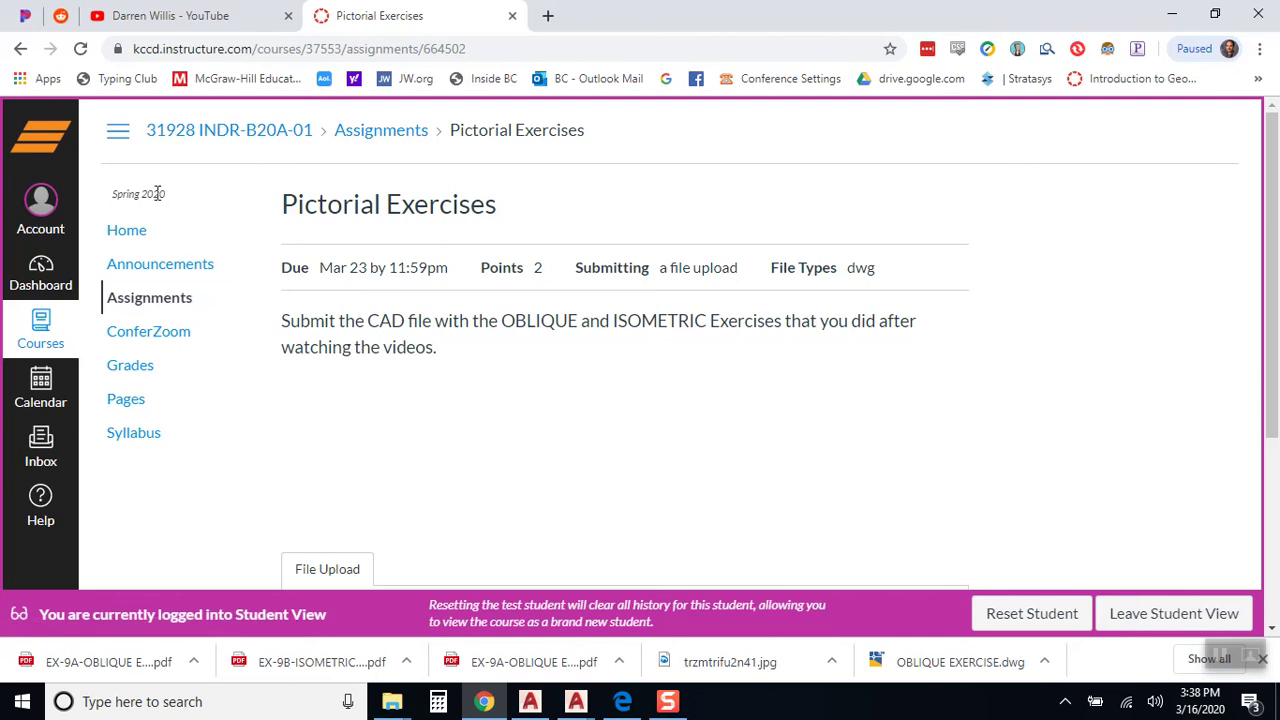
Step: Leave the assignment page for the course Home page and scroll down the Week 9 content
click(134, 232)
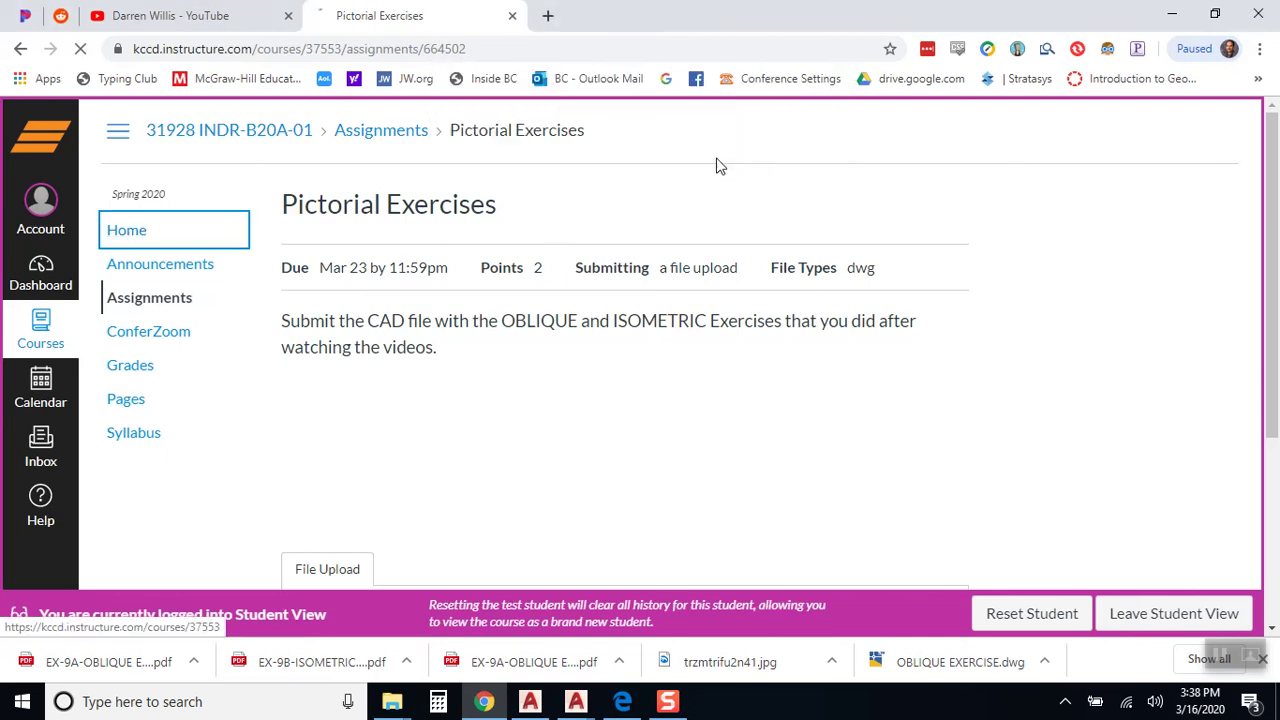
click(718, 162)
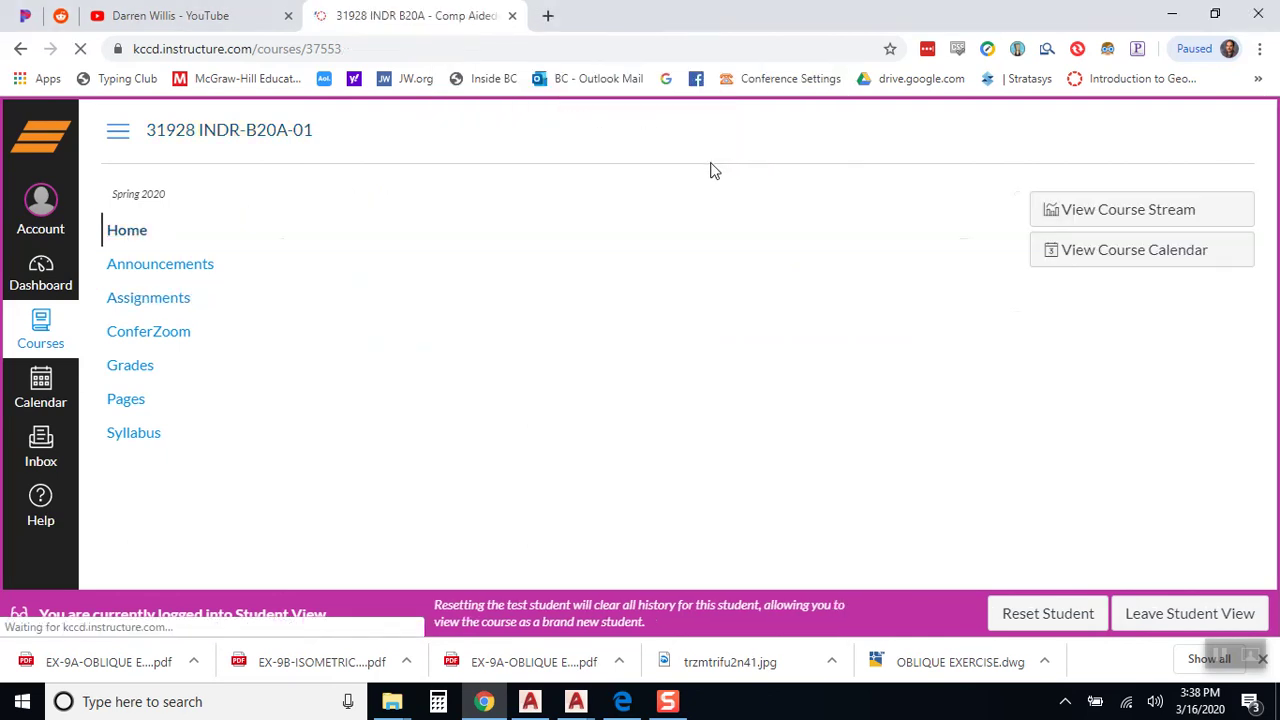
scroll(651, 391, down, 2)
scroll(651, 400, down, 5)
scroll(650, 420, down, 2)
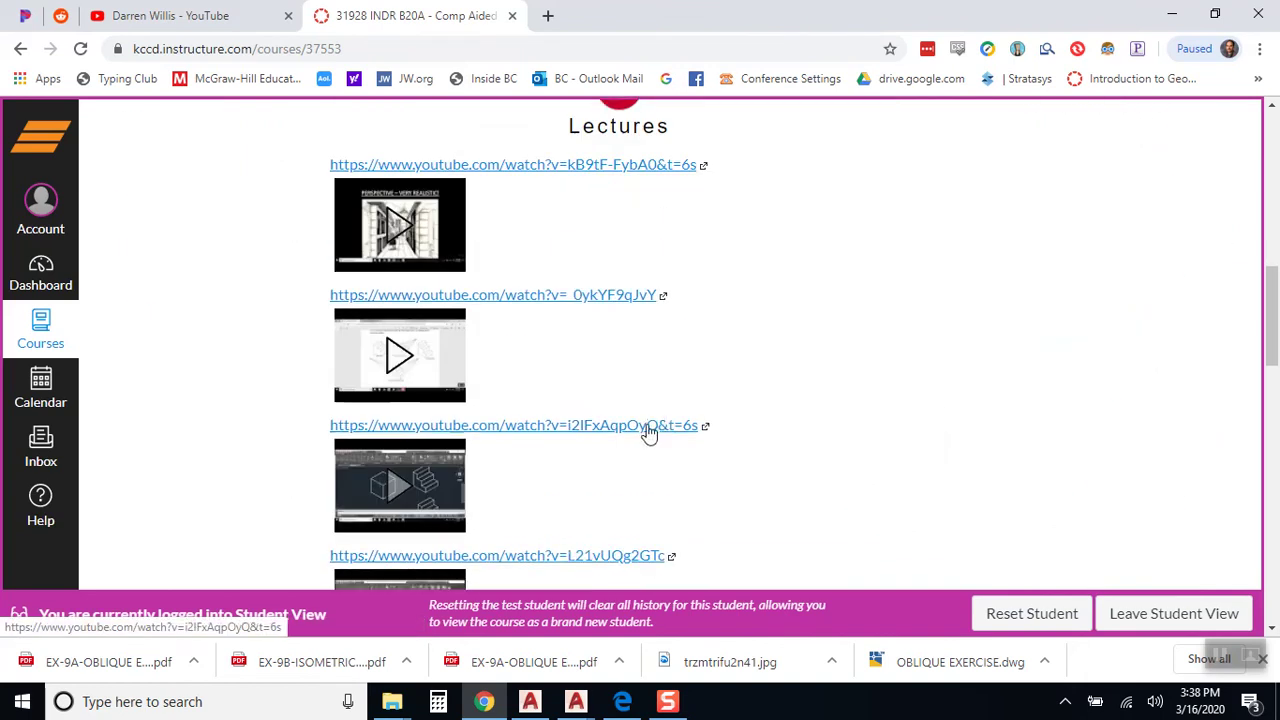
scroll(650, 445, down, 3)
scroll(651, 463, down, 3)
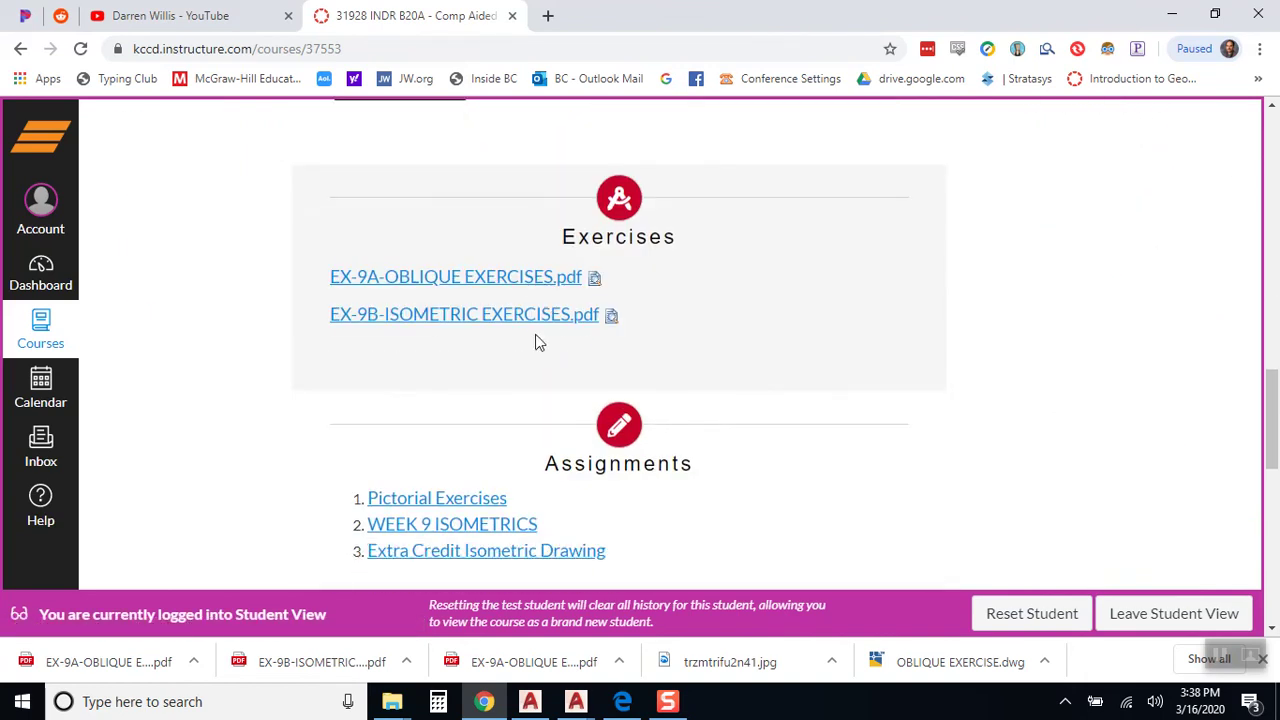
scroll(492, 470, down, 3)
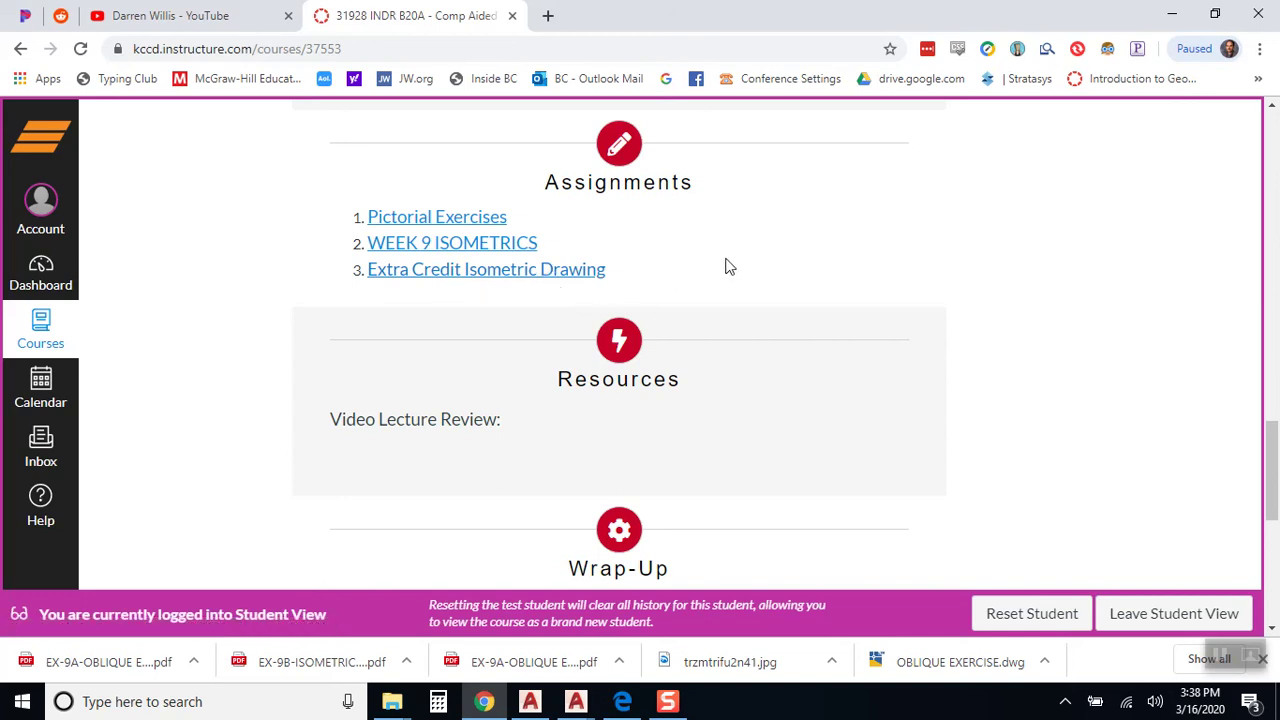
Step: Scroll down to the Time Machine links for earlier weeks and back up to Exercises
scroll(795, 305, down, 3)
scroll(795, 310, down, 1)
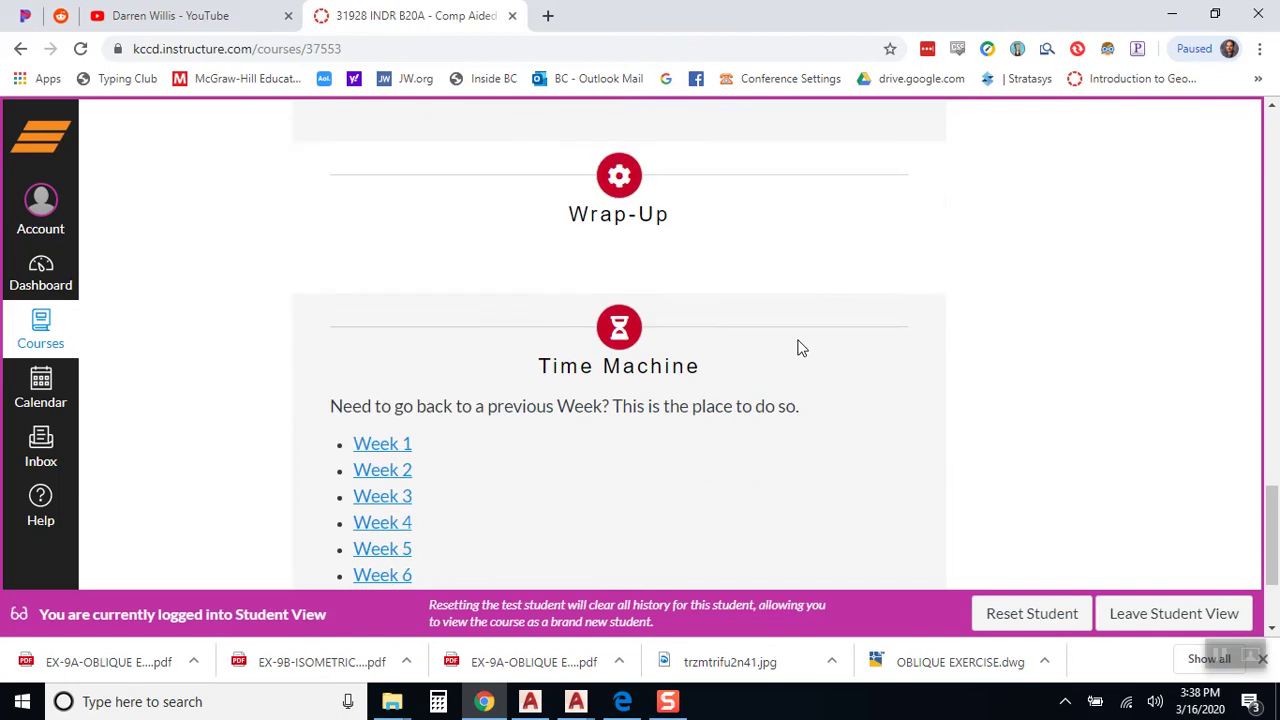
scroll(798, 340, down, 1)
scroll(800, 348, up, 4)
scroll(800, 348, up, 2)
scroll(800, 352, up, 2)
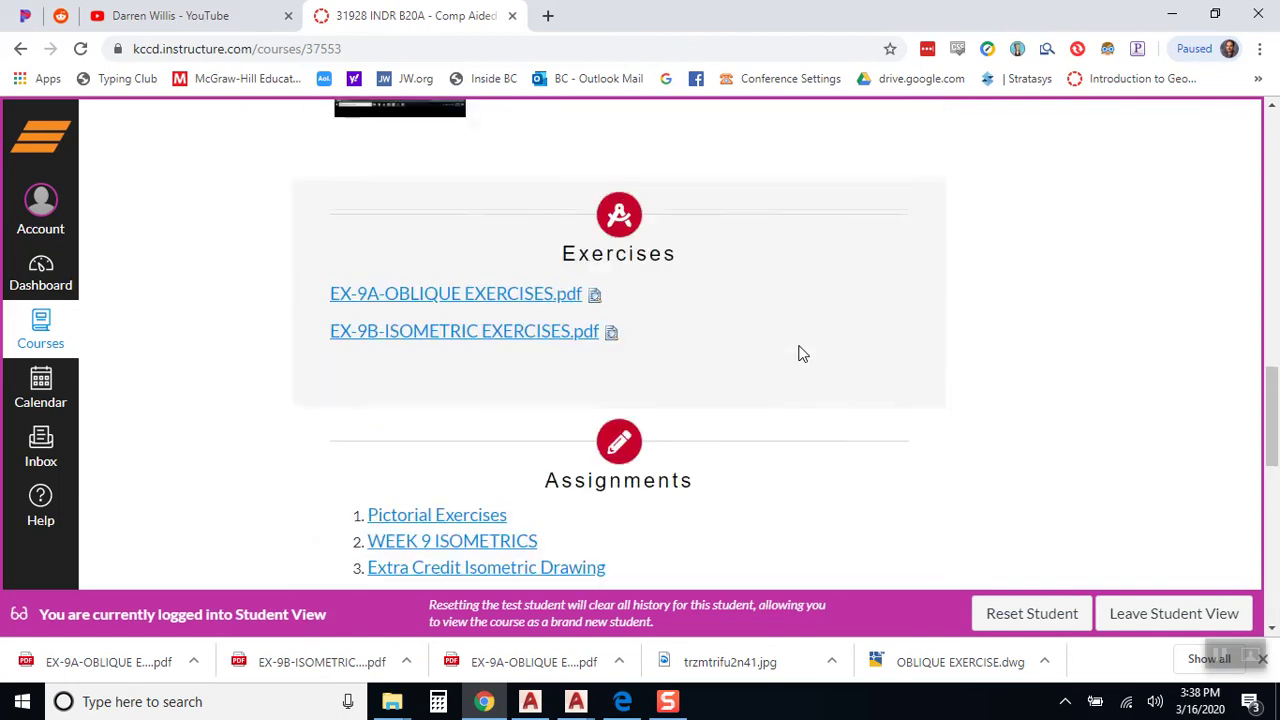